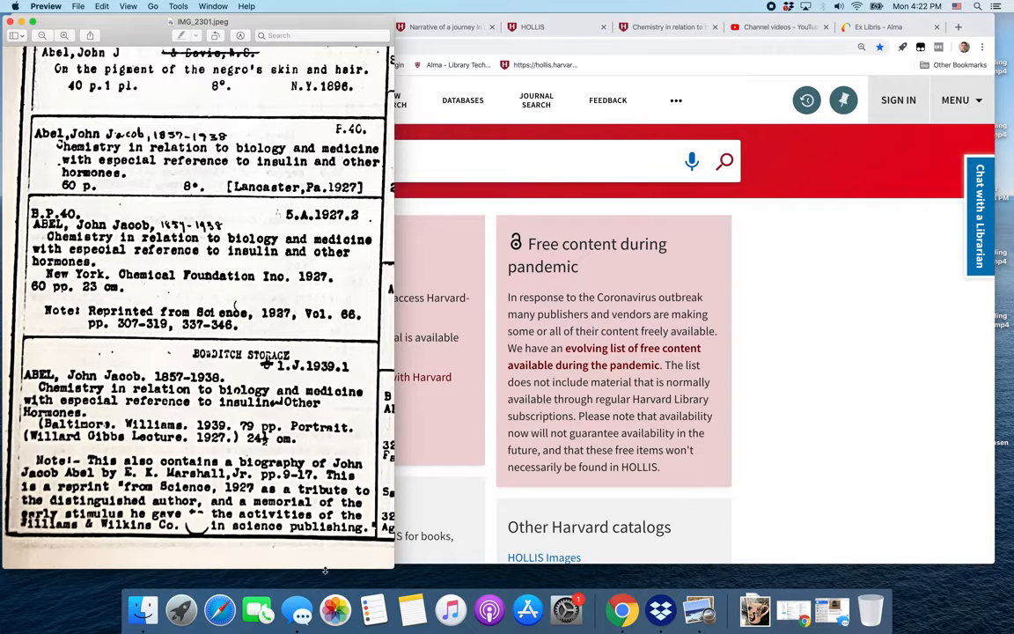
Examine the scanned catalog card image for the John Jacob Abel entries and their call numbers.
{"action": "left_click_drag", "start_coordinate": [22, 329], "coordinate": [383, 546]}
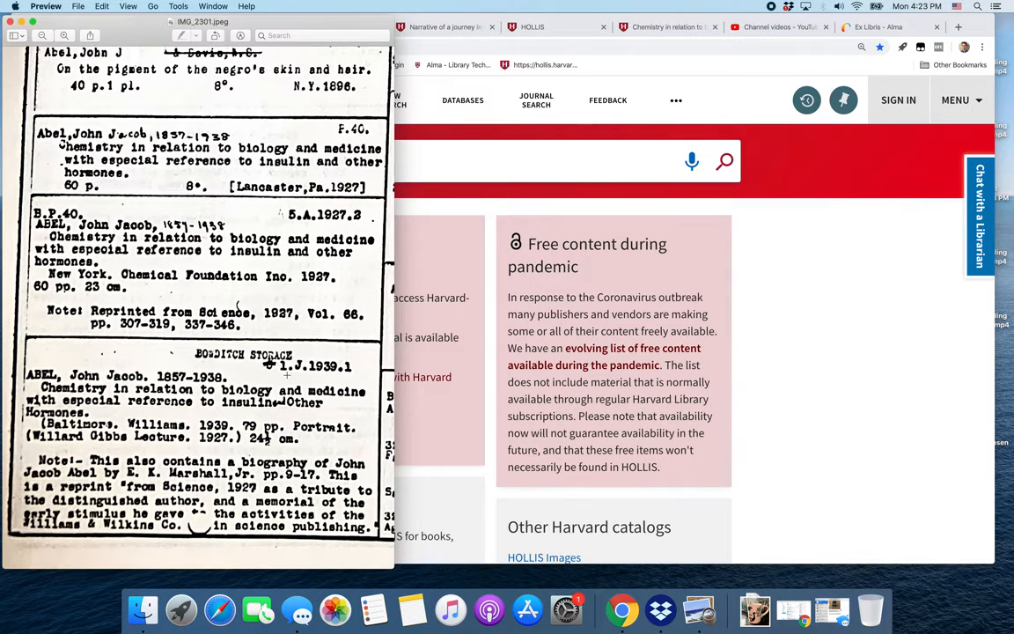
{"action": "scroll", "coordinate": [286, 375], "scroll_direction": "up", "scroll_amount": 10}
{"action": "scroll", "coordinate": [286, 376], "scroll_direction": "up", "scroll_amount": 5}
{"action": "scroll", "coordinate": [286, 376], "scroll_direction": "right", "scroll_amount": 2}
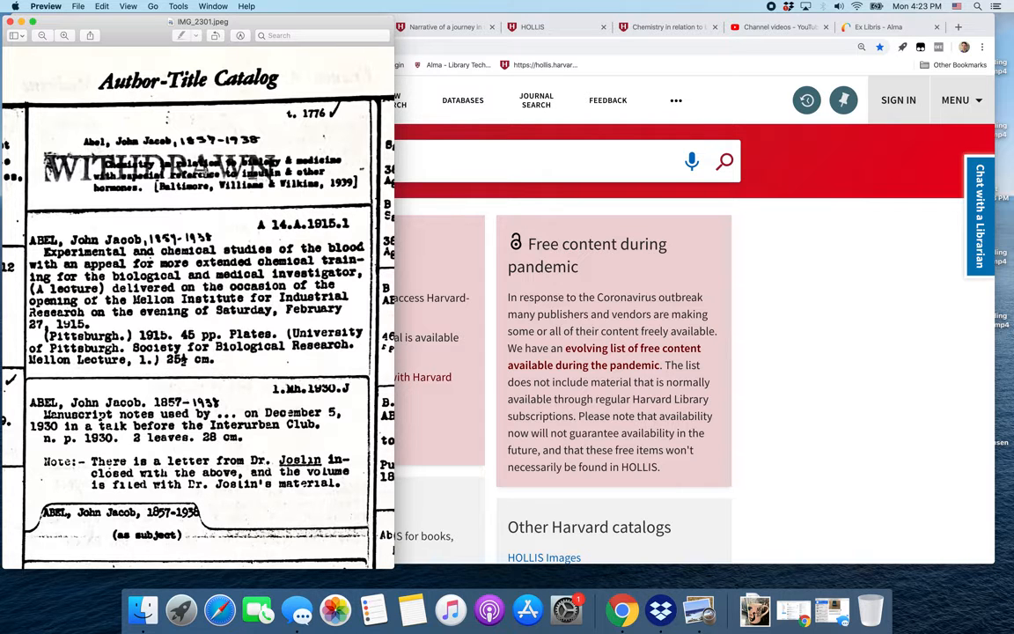
{"action": "scroll", "coordinate": [194, 186], "scroll_direction": "down", "scroll_amount": 15}
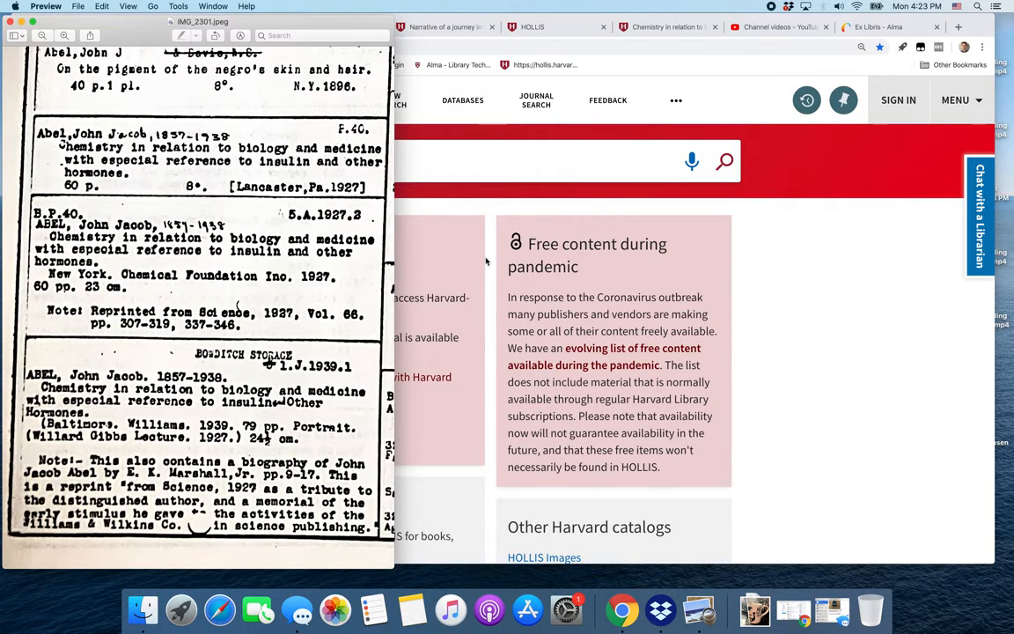
Browse HOLLIS by Call number - Other for 1.j.1939.1.
{"action": "left_click", "coordinate": [468, 172]}
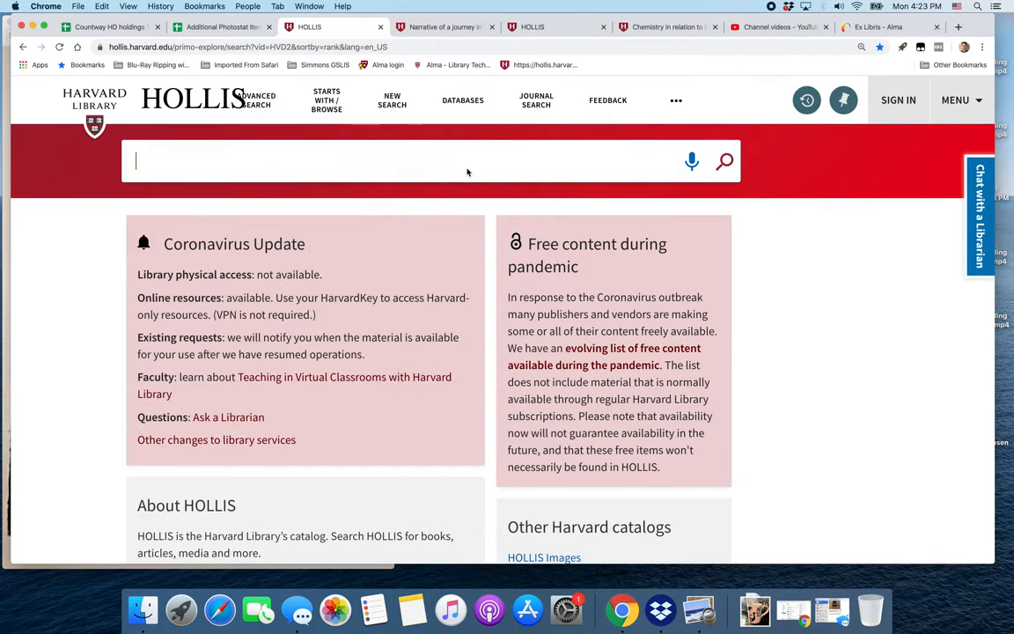
{"action": "left_click", "coordinate": [326, 104]}
{"action": "left_click", "coordinate": [334, 164]}
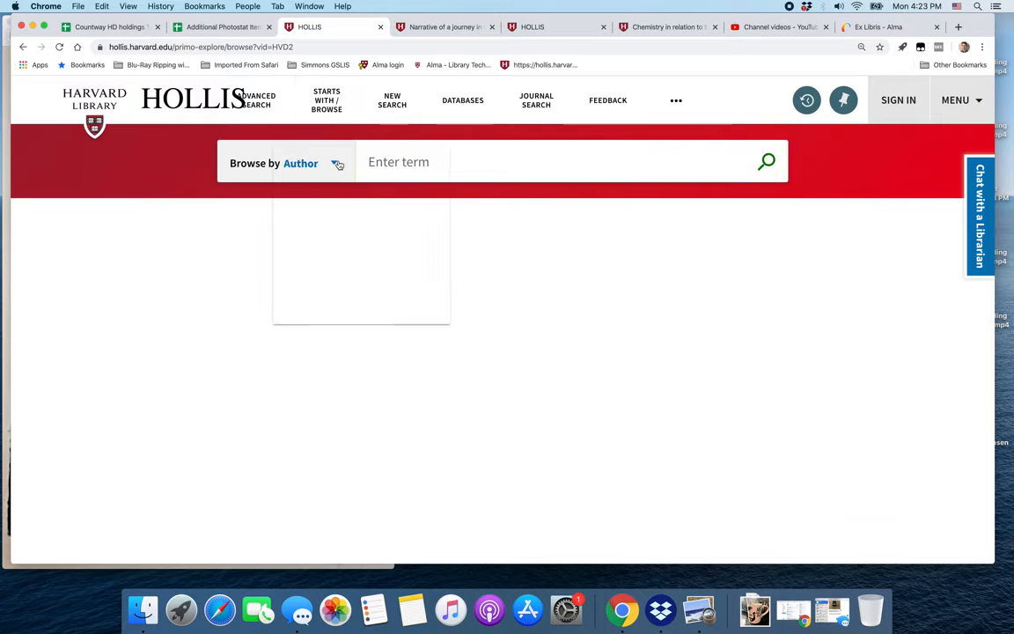
{"action": "scroll", "coordinate": [352, 275], "scroll_direction": "down", "scroll_amount": 1}
{"action": "scroll", "coordinate": [352, 278], "scroll_direction": "down", "scroll_amount": 2}
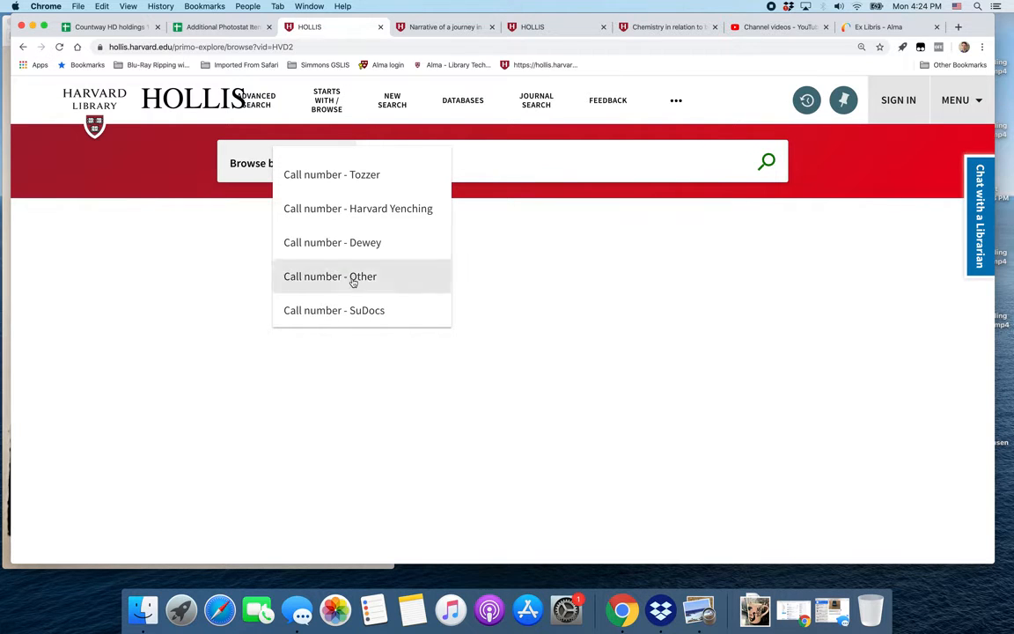
{"action": "left_click", "coordinate": [351, 279]}
{"action": "type", "text": "1."}
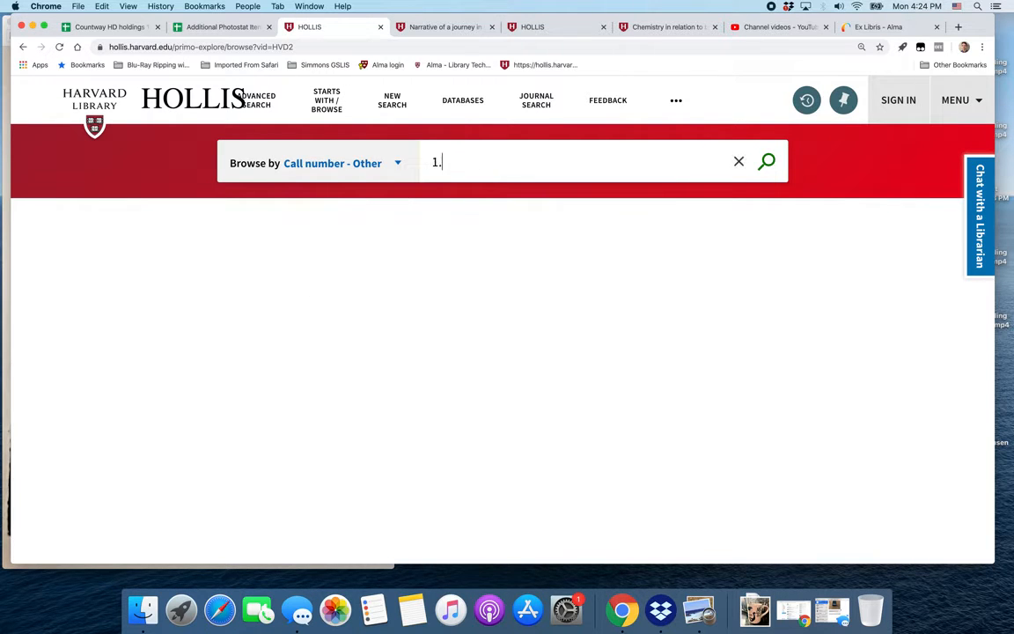
{"action": "type", "text": "j.1939.1"}
{"action": "key", "text": "Return"}
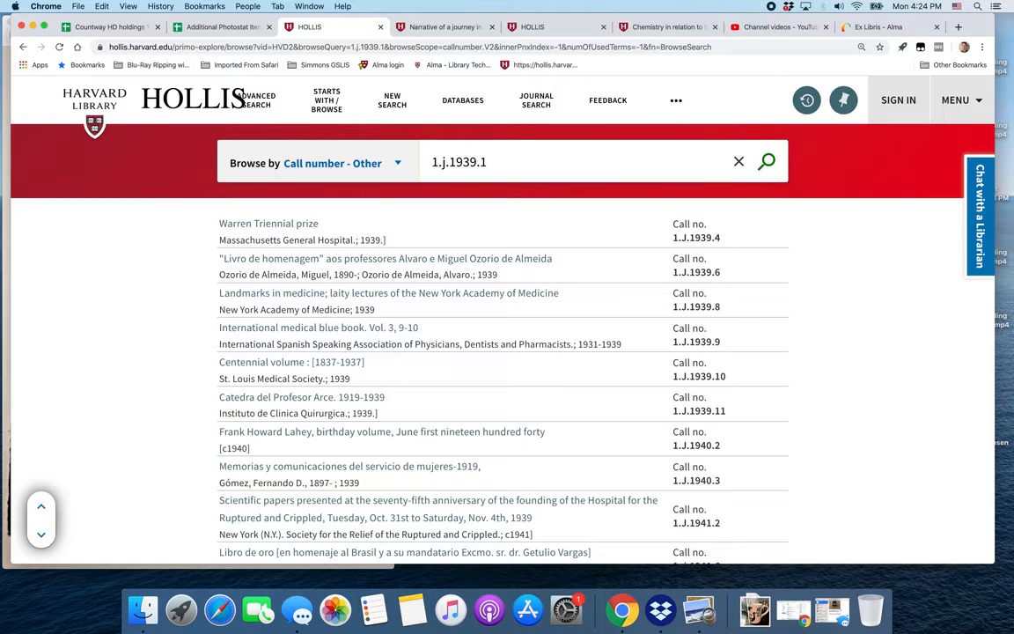
Replace the browse term with call number t.1776 and run the browse.
{"action": "key", "text": "super+a"}
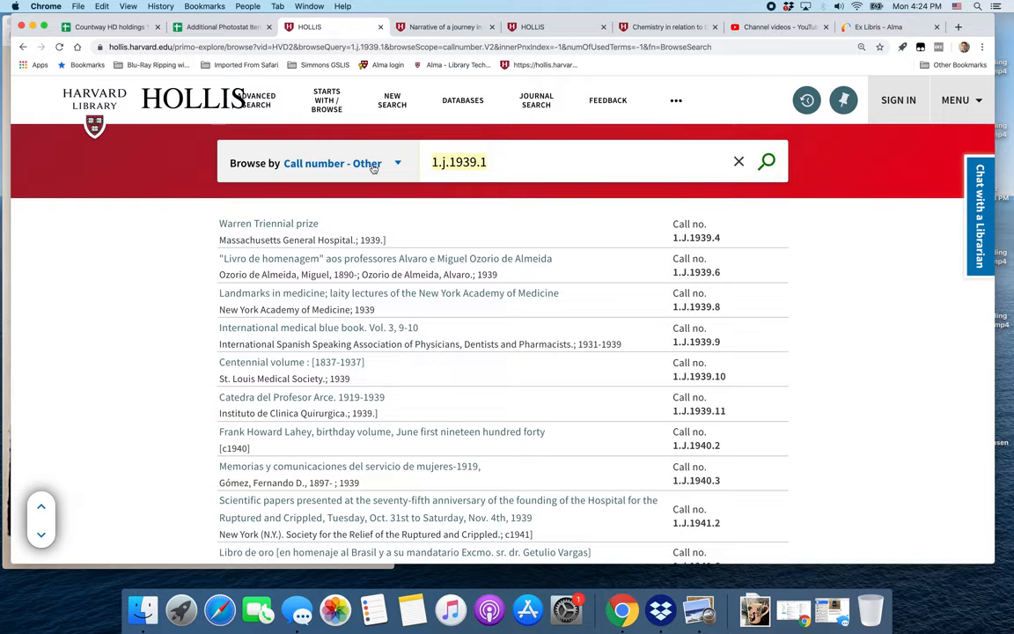
{"action": "type", "text": "t.1776"}
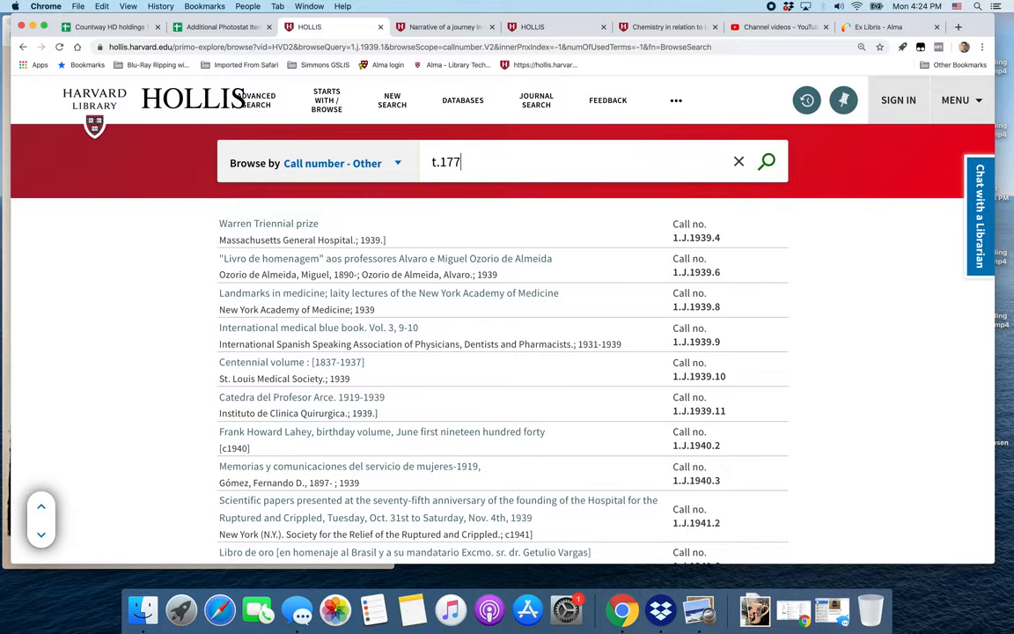
{"action": "key", "text": "Return"}
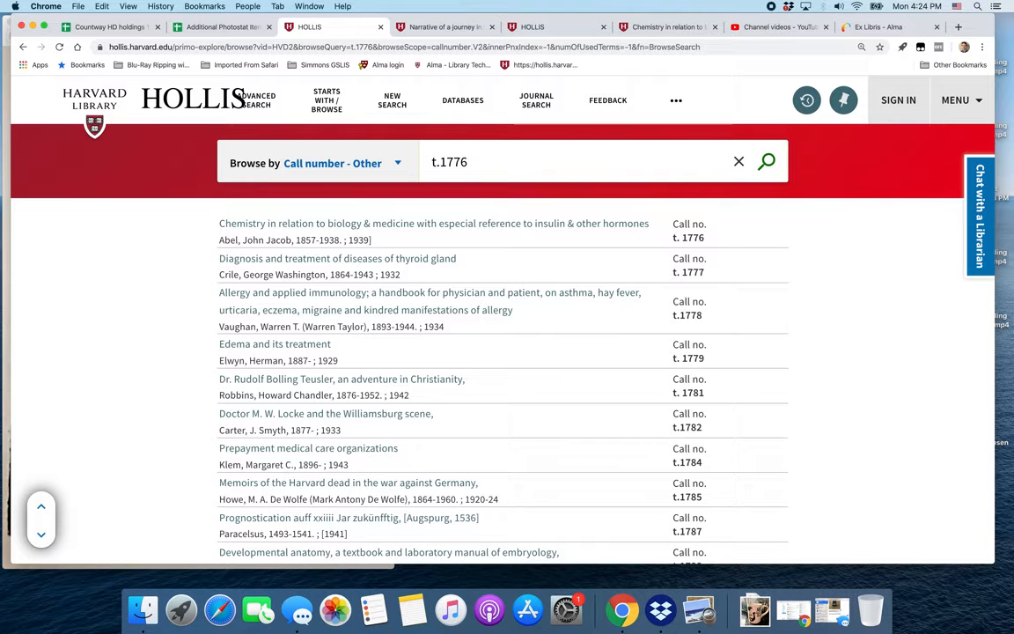
Open the record for Chemistry in relation to biology & medicine at call number t. 1776.
{"action": "left_click", "coordinate": [446, 225]}
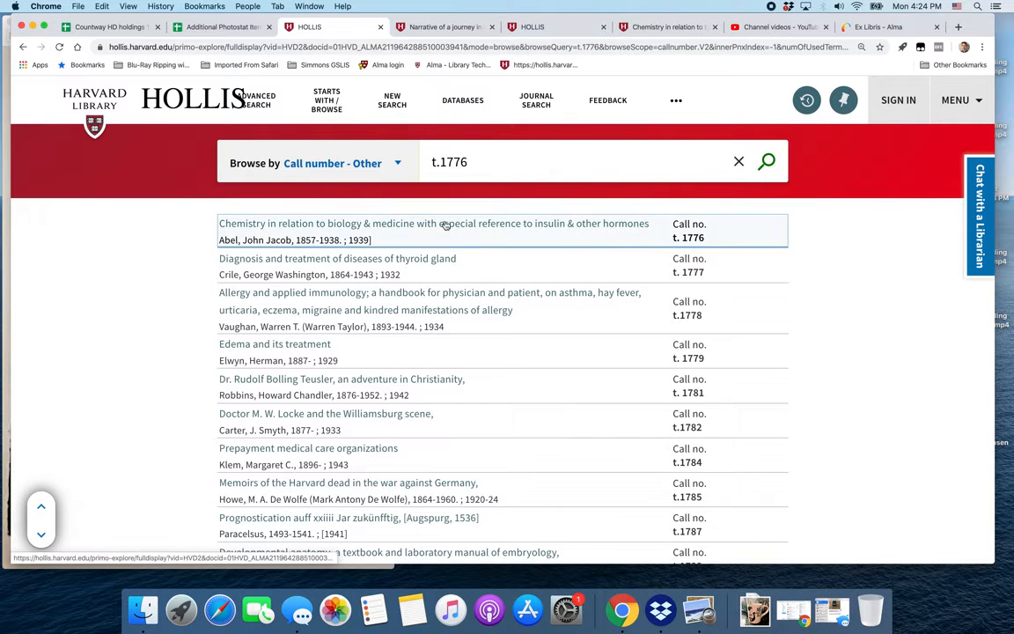
{"action": "scroll", "coordinate": [668, 324], "scroll_direction": "down", "scroll_amount": 4}
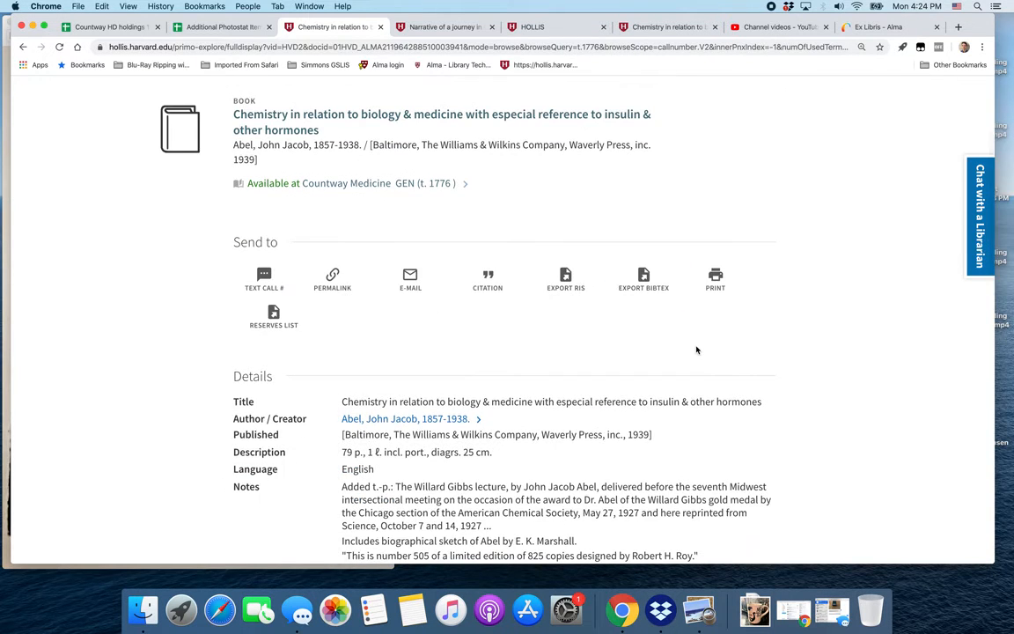
{"action": "scroll", "coordinate": [695, 349], "scroll_direction": "down", "scroll_amount": 3}
Compare the card image's t. 1776 entry with the record's title details.
{"action": "left_click", "coordinate": [5, 24]}
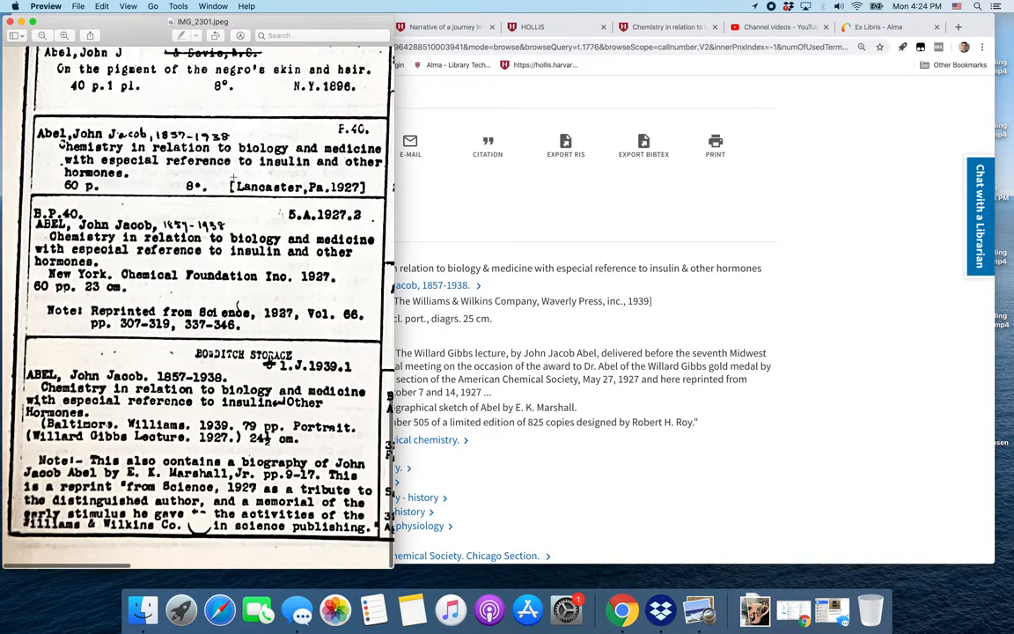
{"action": "scroll", "coordinate": [233, 177], "scroll_direction": "up", "scroll_amount": 10}
{"action": "scroll", "coordinate": [233, 177], "scroll_direction": "right", "scroll_amount": 1}
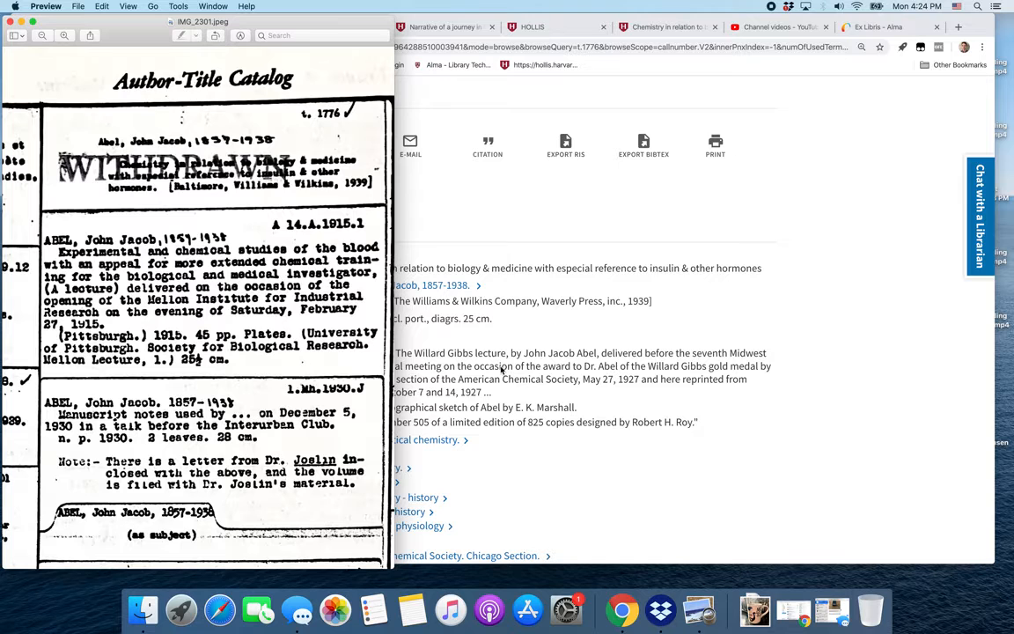
{"action": "left_click", "coordinate": [484, 268]}
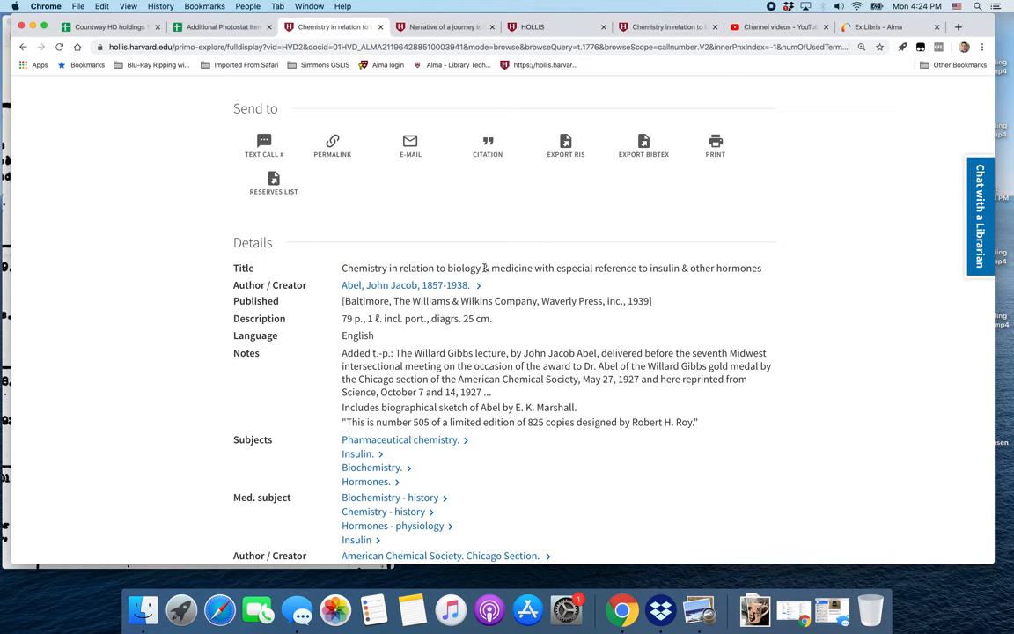
{"action": "double_click", "coordinate": [486, 269]}
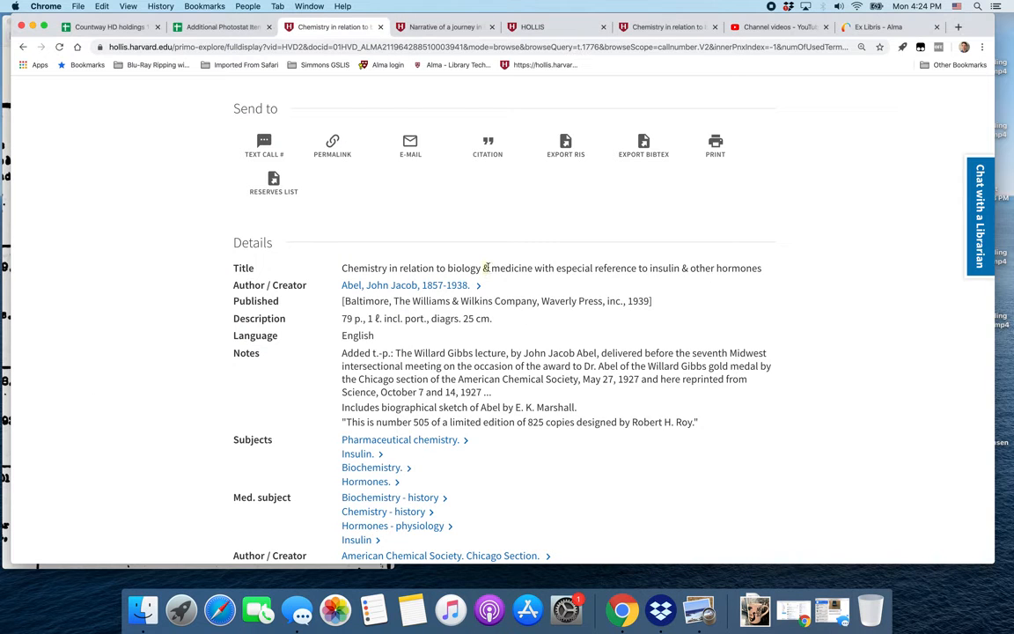
{"action": "double_click", "coordinate": [684, 267]}
{"action": "left_click", "coordinate": [3, 30]}
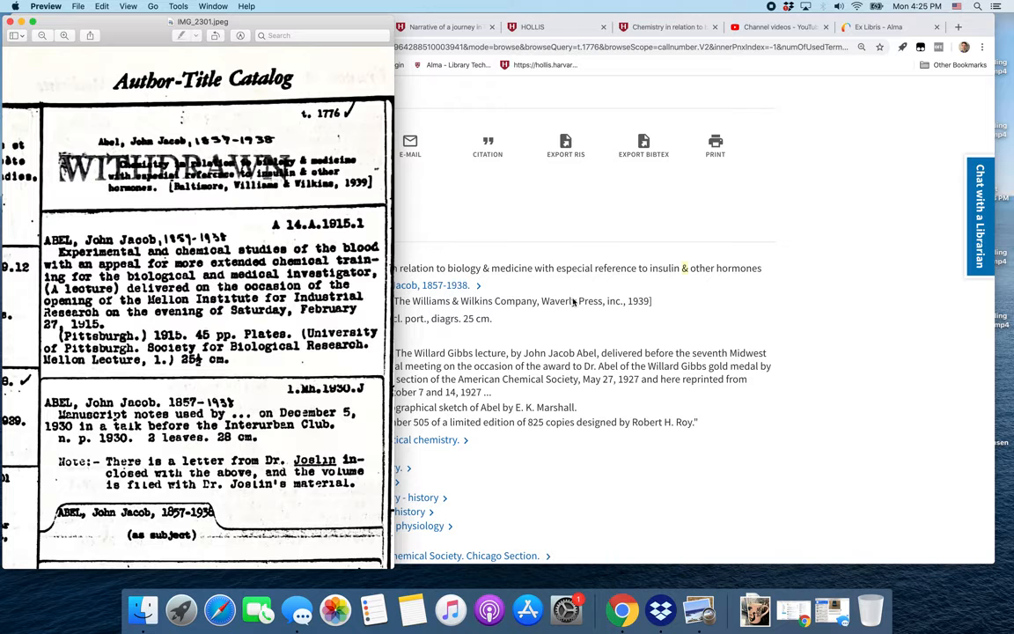
{"action": "left_click", "coordinate": [505, 264]}
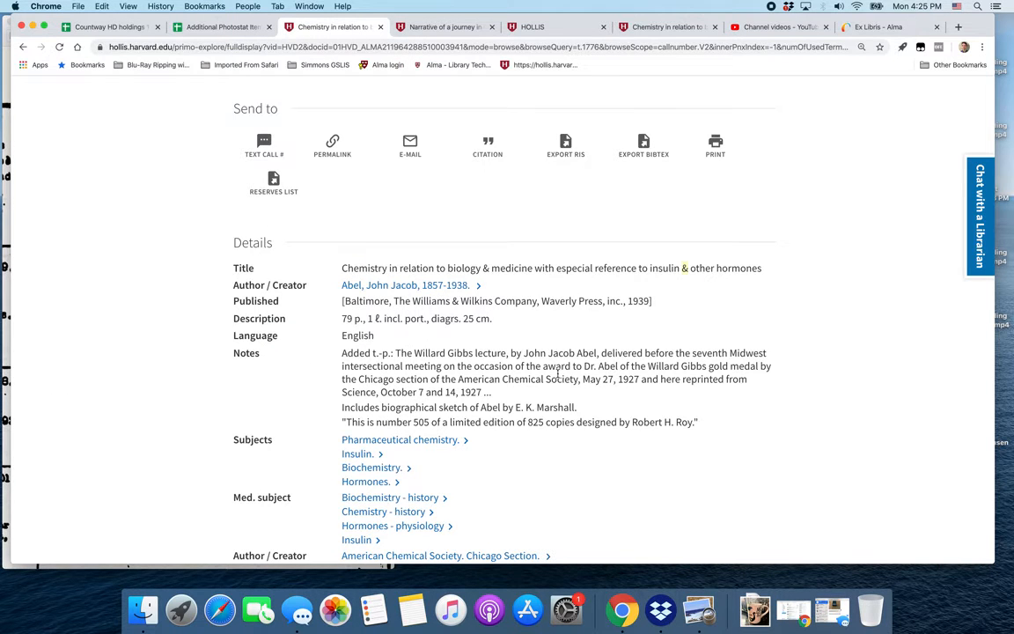
Scroll through the record to examine its details, holdings and availability.
{"action": "scroll", "coordinate": [557, 374], "scroll_direction": "up", "scroll_amount": 5}
{"action": "scroll", "coordinate": [557, 377], "scroll_direction": "down", "scroll_amount": 3}
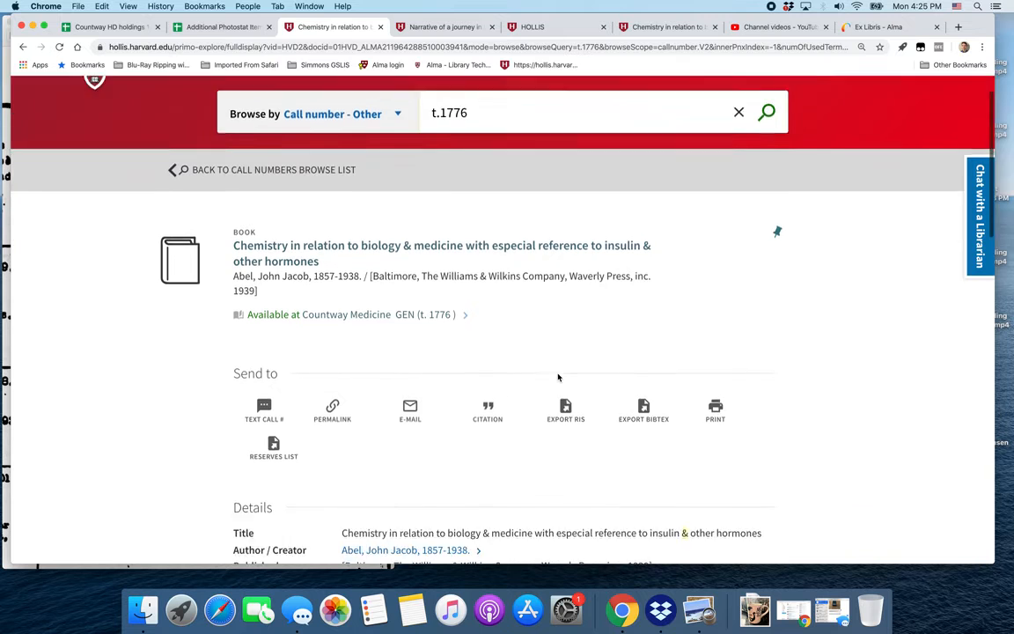
{"action": "scroll", "coordinate": [558, 377], "scroll_direction": "down", "scroll_amount": 3}
{"action": "scroll", "coordinate": [557, 377], "scroll_direction": "down", "scroll_amount": 5}
{"action": "scroll", "coordinate": [557, 377], "scroll_direction": "down", "scroll_amount": 3}
{"action": "scroll", "coordinate": [557, 377], "scroll_direction": "down", "scroll_amount": 3}
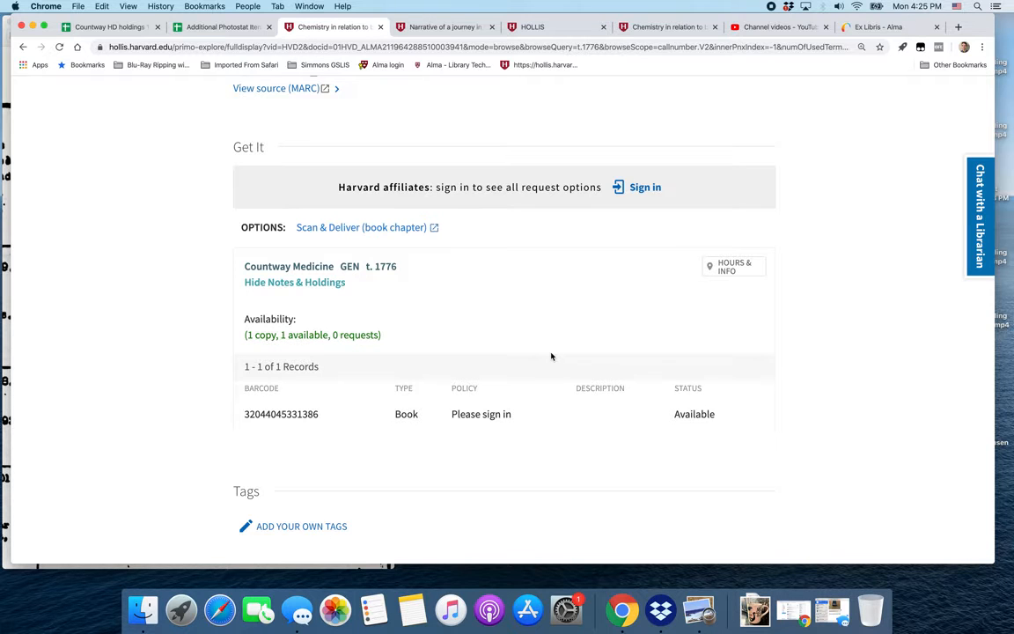
{"action": "scroll", "coordinate": [551, 355], "scroll_direction": "up", "scroll_amount": 5}
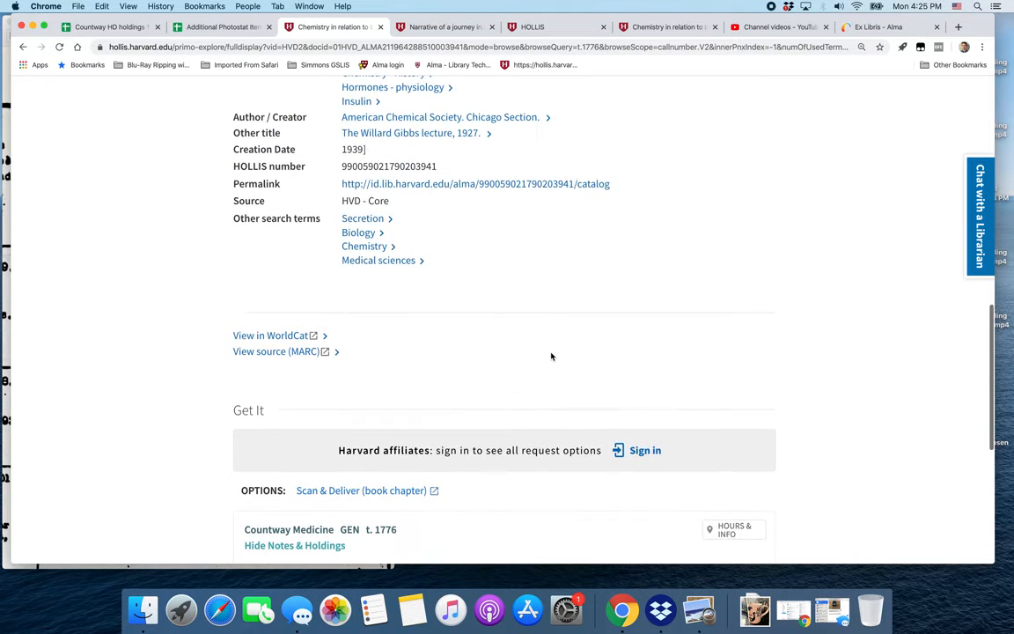
{"action": "scroll", "coordinate": [551, 355], "scroll_direction": "down", "scroll_amount": 4}
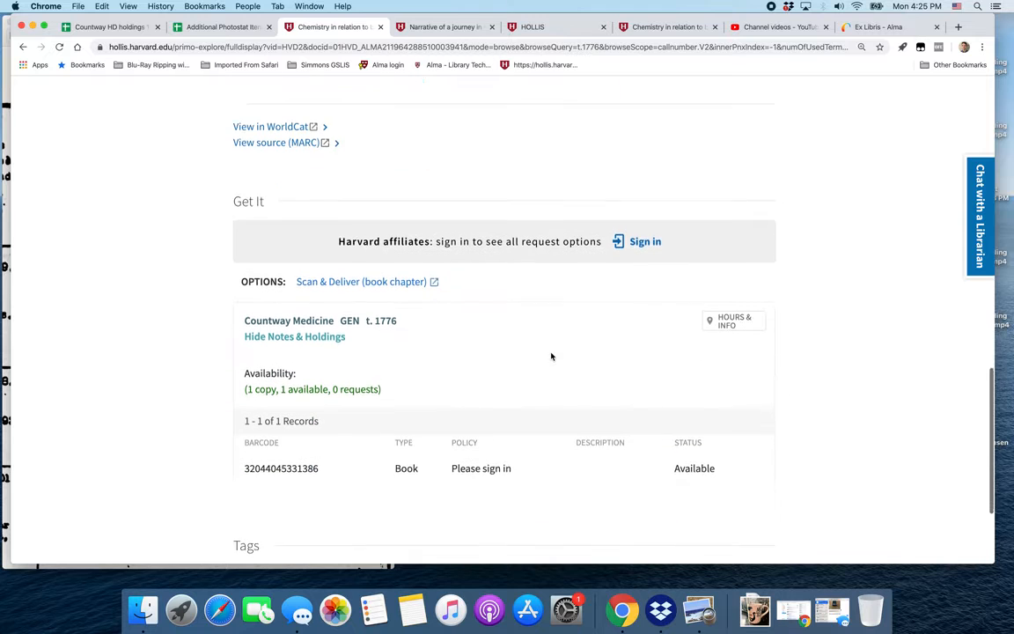
{"action": "scroll", "coordinate": [551, 356], "scroll_direction": "up", "scroll_amount": 3}
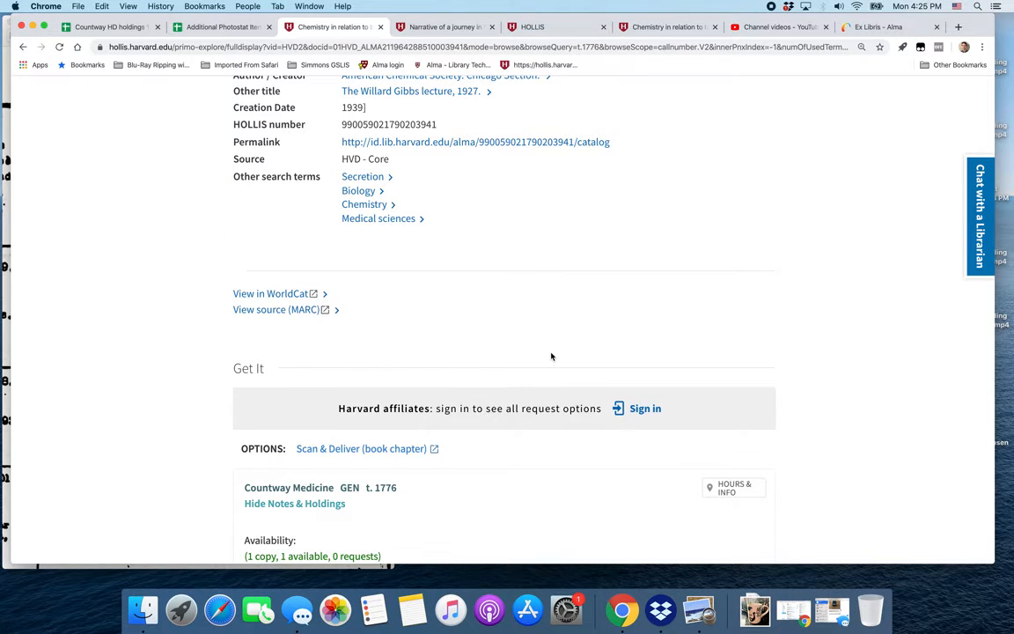
{"action": "scroll", "coordinate": [504, 226], "scroll_direction": "up", "scroll_amount": 1}
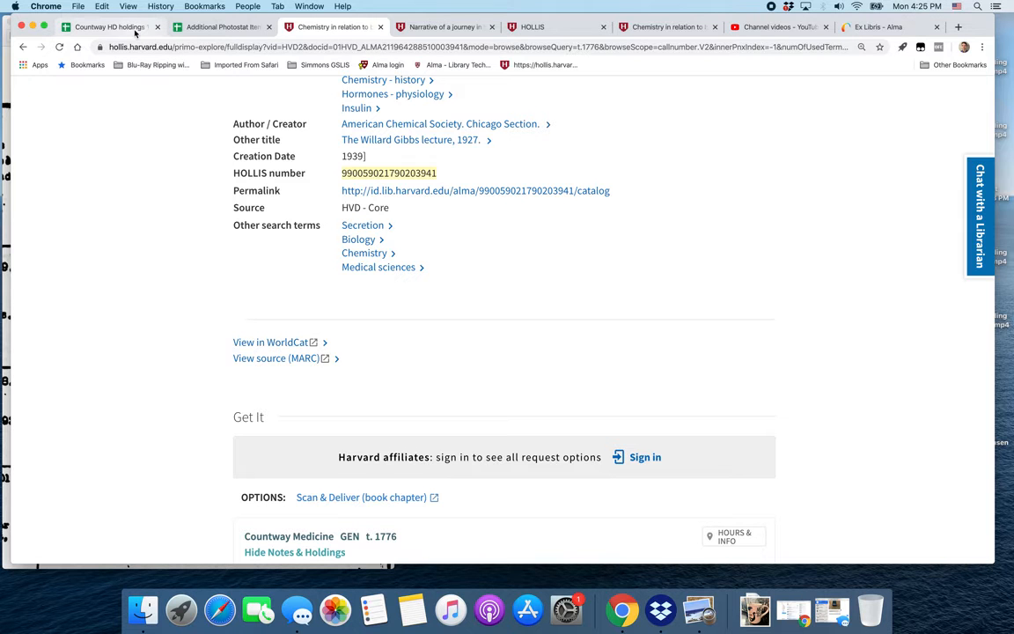
{"action": "scroll", "coordinate": [250, 206], "scroll_direction": "up", "scroll_amount": 4}
{"action": "scroll", "coordinate": [250, 206], "scroll_direction": "up", "scroll_amount": 10}
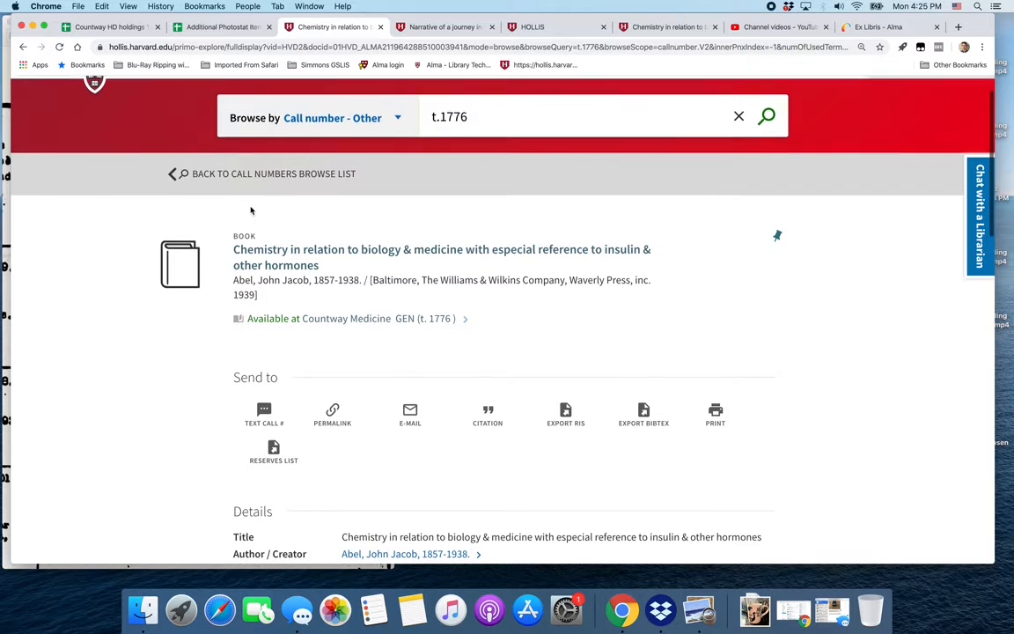
Return to the call numbers browse list.
{"action": "scroll", "coordinate": [250, 206], "scroll_direction": "down", "scroll_amount": 1}
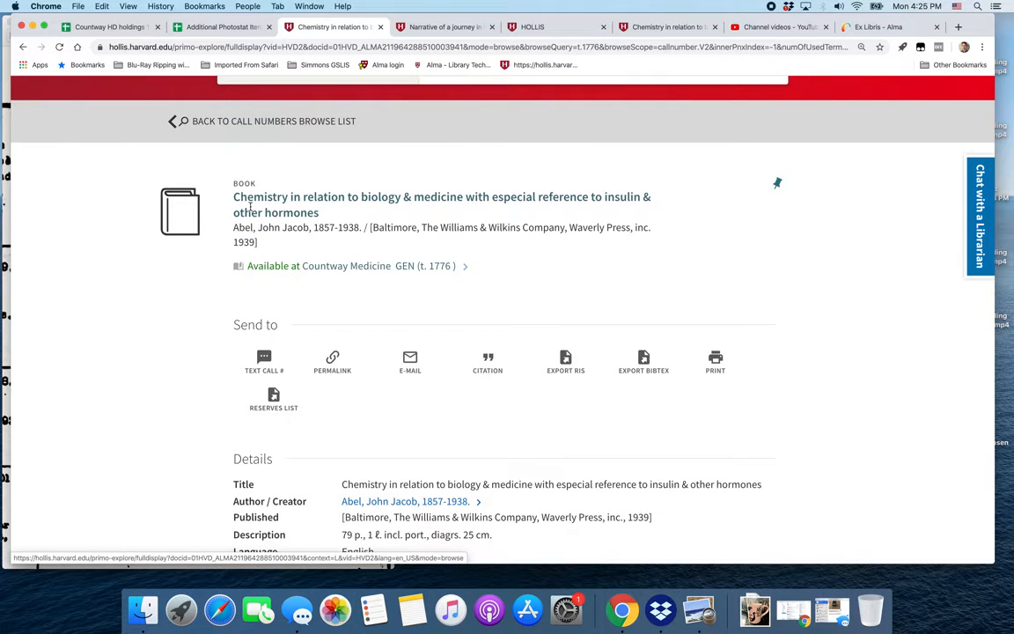
{"action": "left_click_drag", "start_coordinate": [3, 42], "coordinate": [82, 53]}
{"action": "left_click", "coordinate": [511, 124]}
{"action": "left_click", "coordinate": [180, 122]}
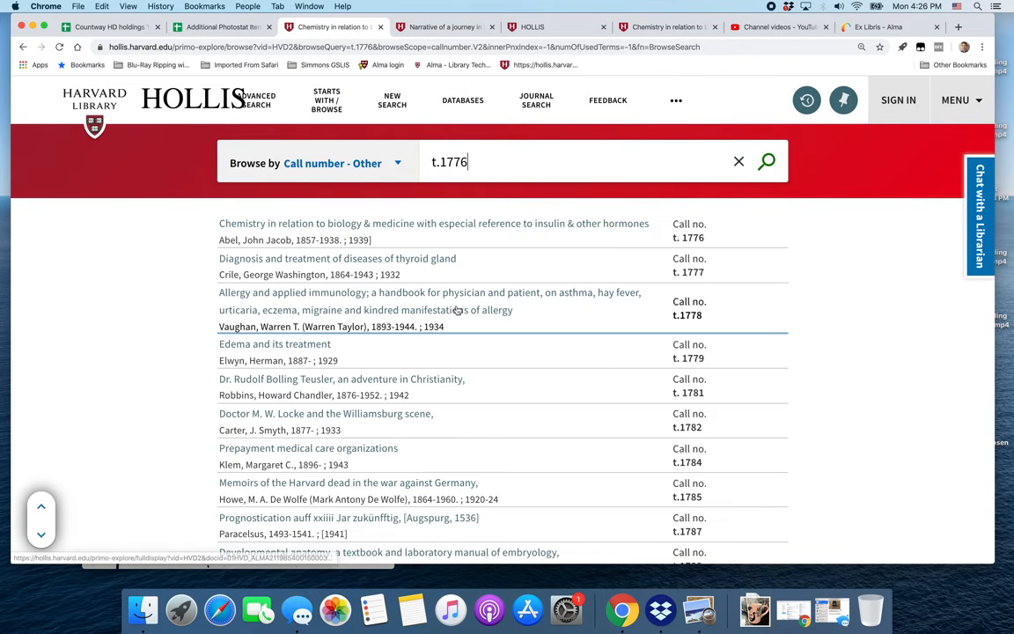
Move and widen the card image window so it sits beside the browse list.
{"action": "left_click", "coordinate": [127, 566]}
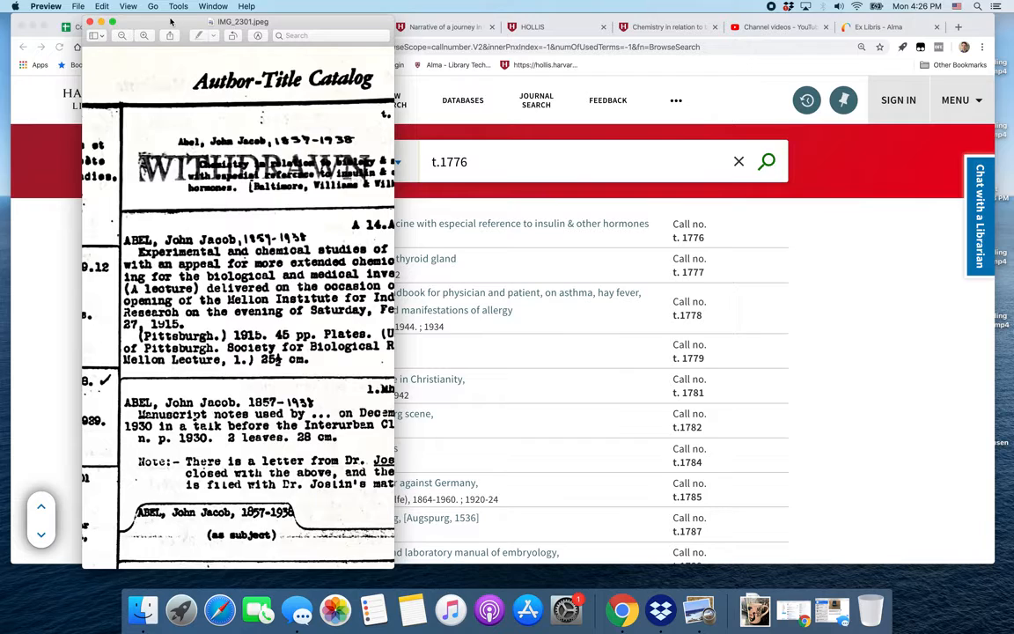
{"action": "left_click_drag", "start_coordinate": [165, 24], "coordinate": [96, 4]}
{"action": "scroll", "coordinate": [153, 308], "scroll_direction": "down", "scroll_amount": 5}
{"action": "scroll", "coordinate": [152, 308], "scroll_direction": "left", "scroll_amount": 5}
{"action": "scroll", "coordinate": [153, 308], "scroll_direction": "down", "scroll_amount": 10}
{"action": "scroll", "coordinate": [152, 308], "scroll_direction": "right", "scroll_amount": 2}
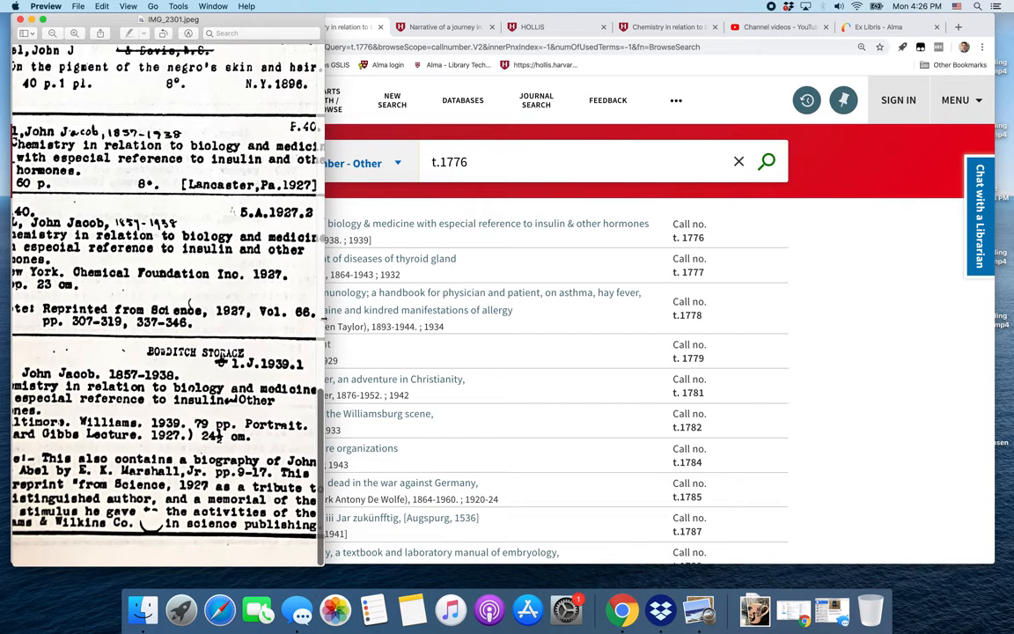
{"action": "scroll", "coordinate": [239, 429], "scroll_direction": "left", "scroll_amount": 3}
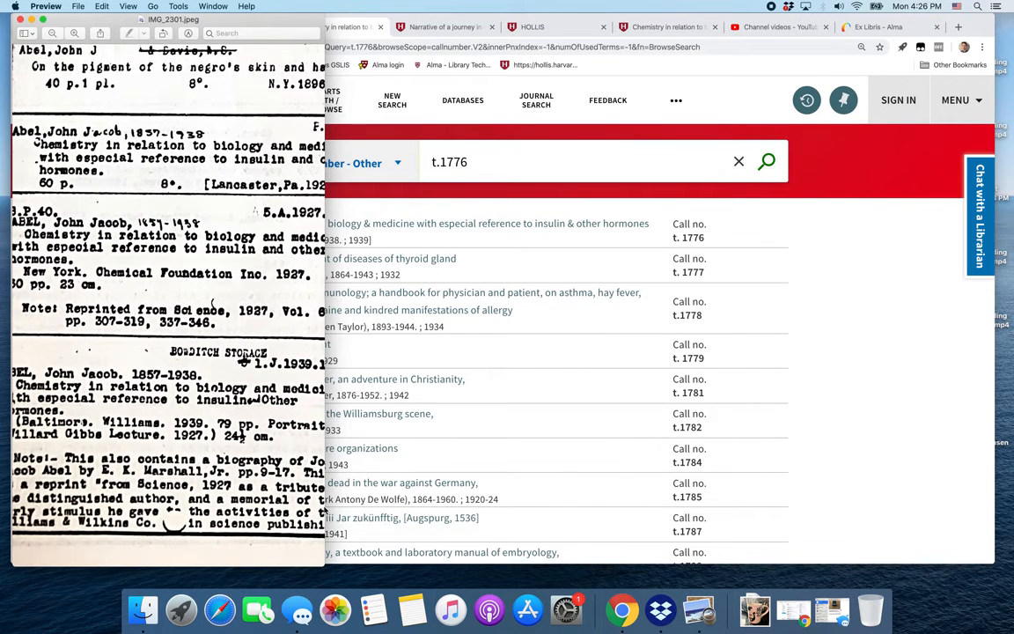
{"action": "left_click_drag", "start_coordinate": [324, 566], "coordinate": [354, 568]}
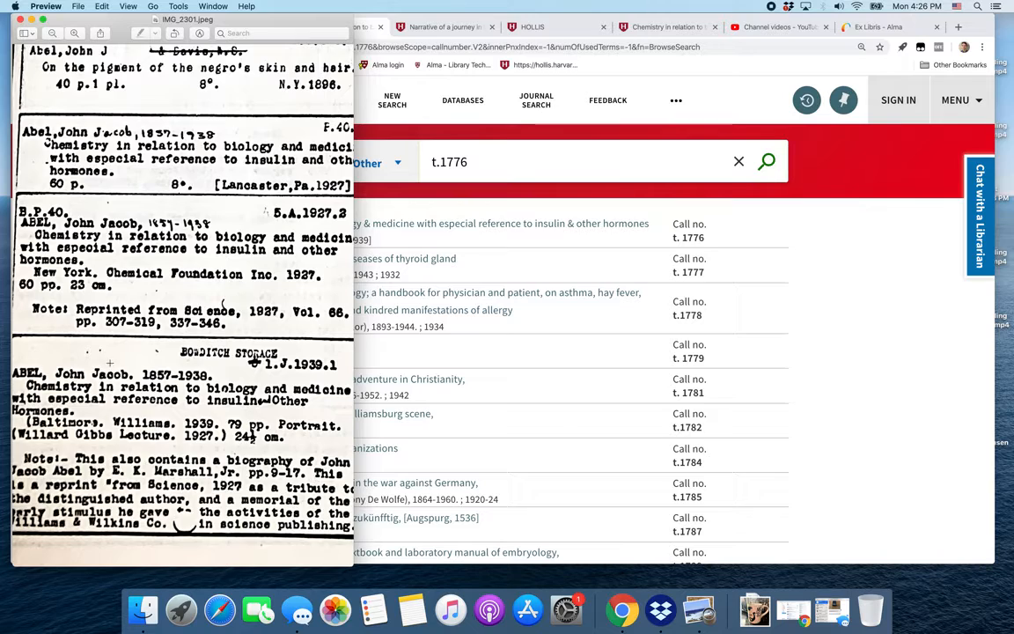
Reopen the t. 1776 record and select its HOLLIS number.
{"action": "scroll", "coordinate": [110, 362], "scroll_direction": "up", "scroll_amount": 10}
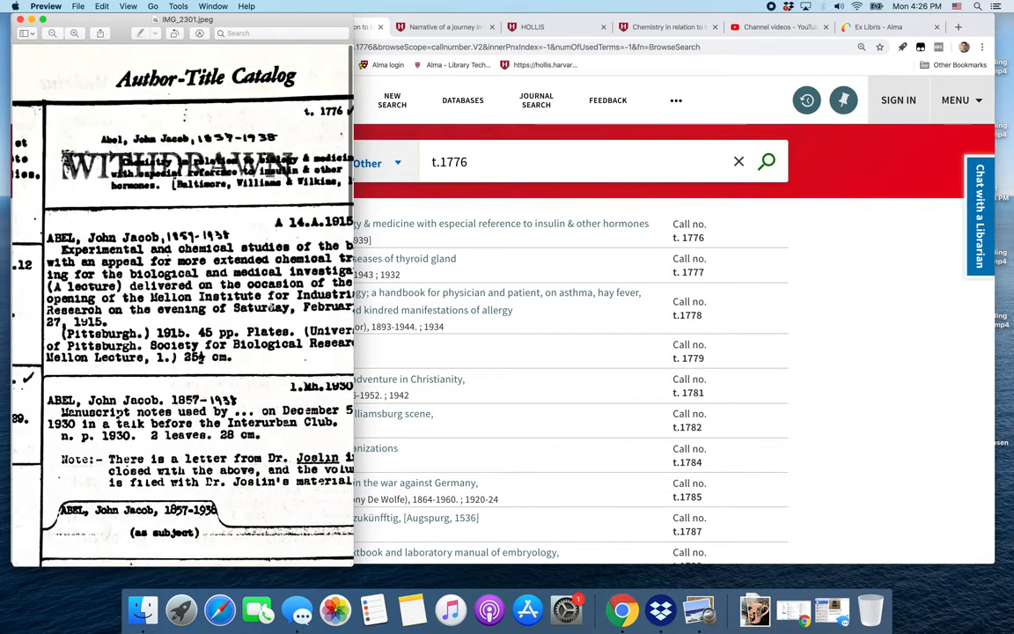
{"action": "scroll", "coordinate": [256, 132], "scroll_direction": "right", "scroll_amount": 2}
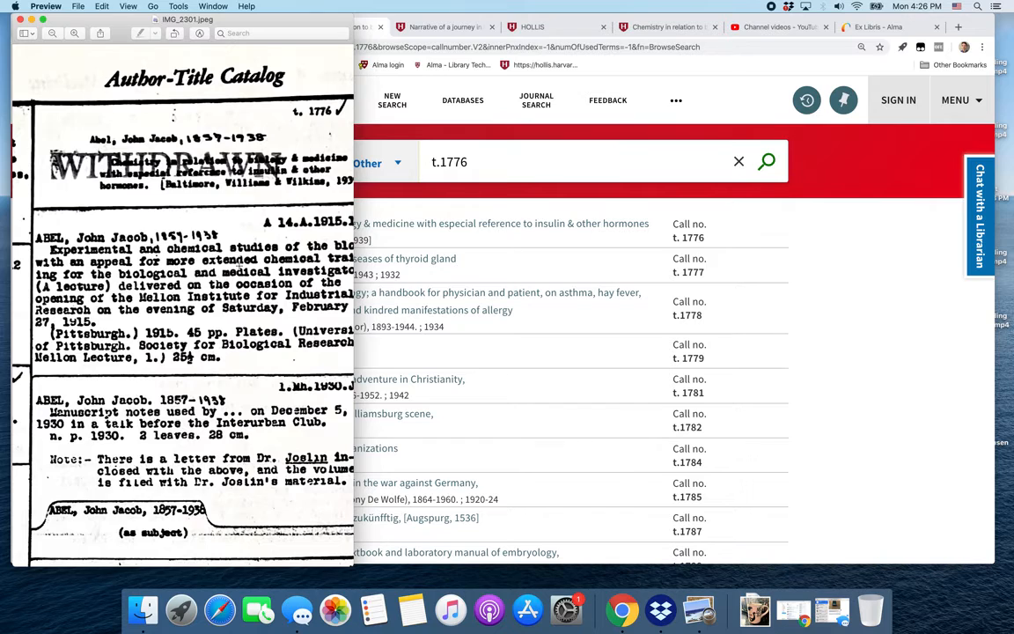
{"action": "scroll", "coordinate": [266, 139], "scroll_direction": "down", "scroll_amount": 15}
{"action": "scroll", "coordinate": [238, 266], "scroll_direction": "up", "scroll_amount": 15}
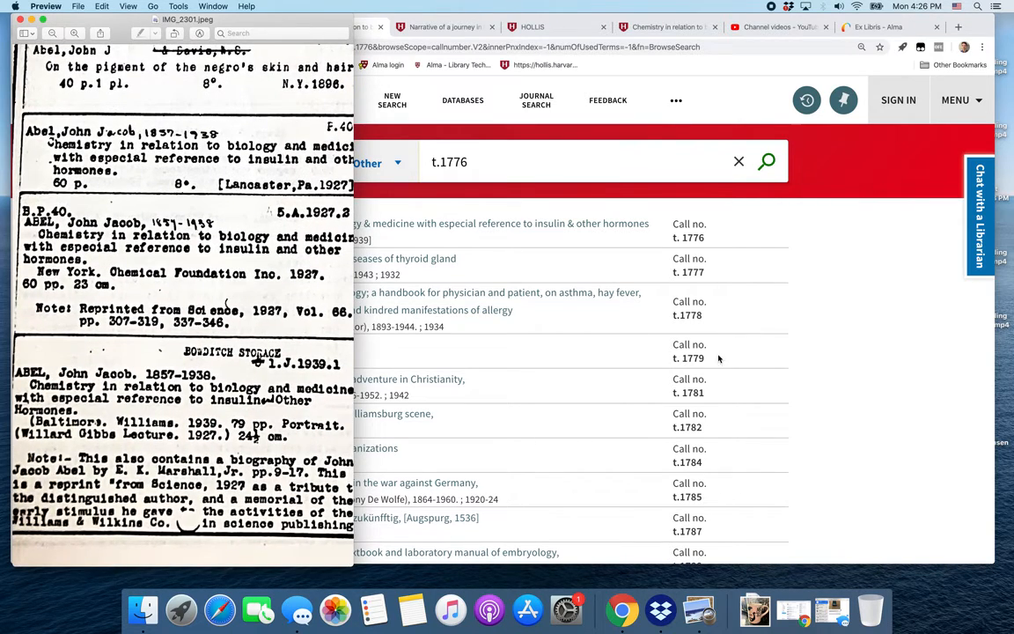
{"action": "left_click", "coordinate": [806, 338]}
{"action": "left_click", "coordinate": [507, 224]}
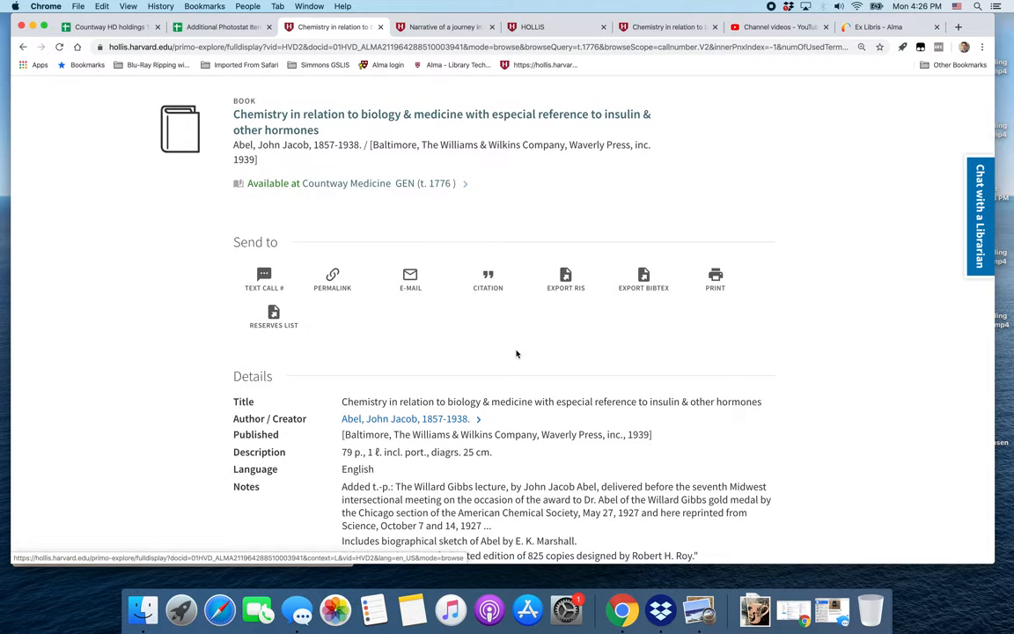
{"action": "scroll", "coordinate": [517, 354], "scroll_direction": "down", "scroll_amount": 3}
{"action": "scroll", "coordinate": [517, 354], "scroll_direction": "down", "scroll_amount": 4}
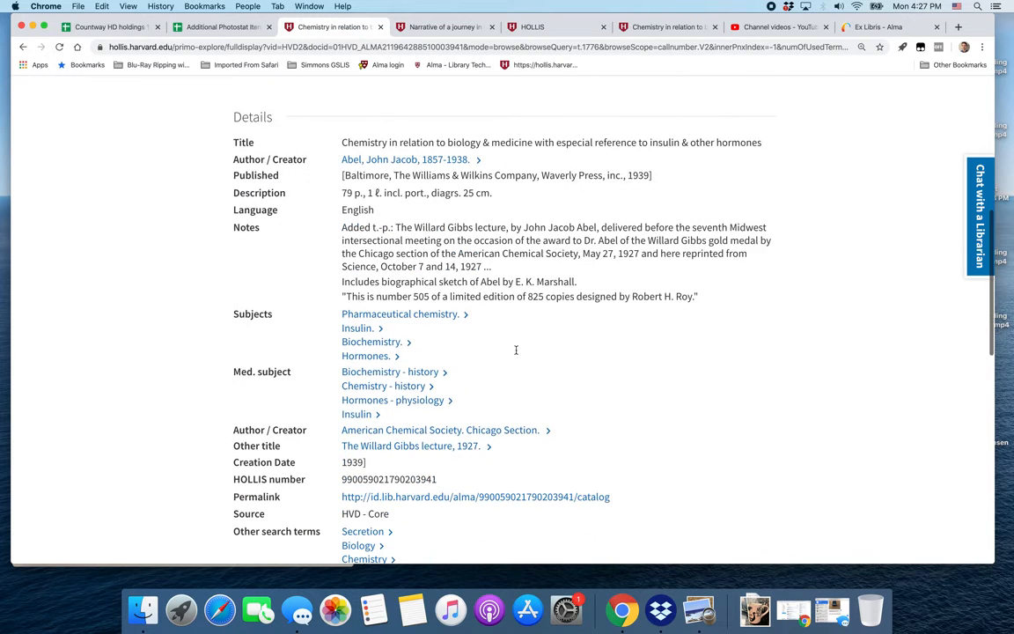
{"action": "double_click", "coordinate": [387, 385]}
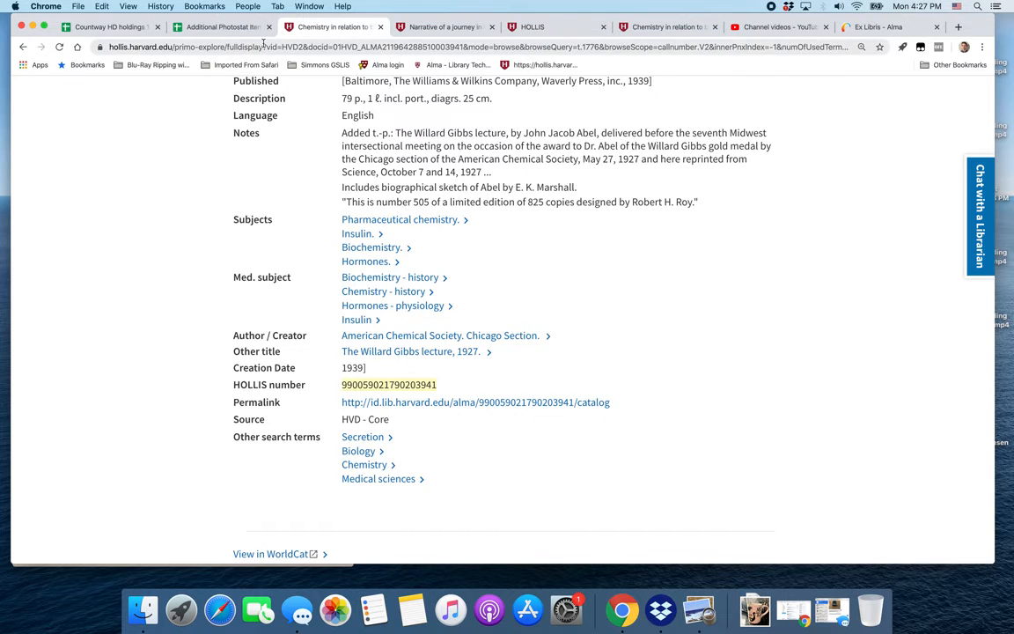
Switch to the Additional Photostat Items spreadsheet and compare rows 272 and 273 for the Abel chemistry title.
{"action": "left_click", "coordinate": [221, 32]}
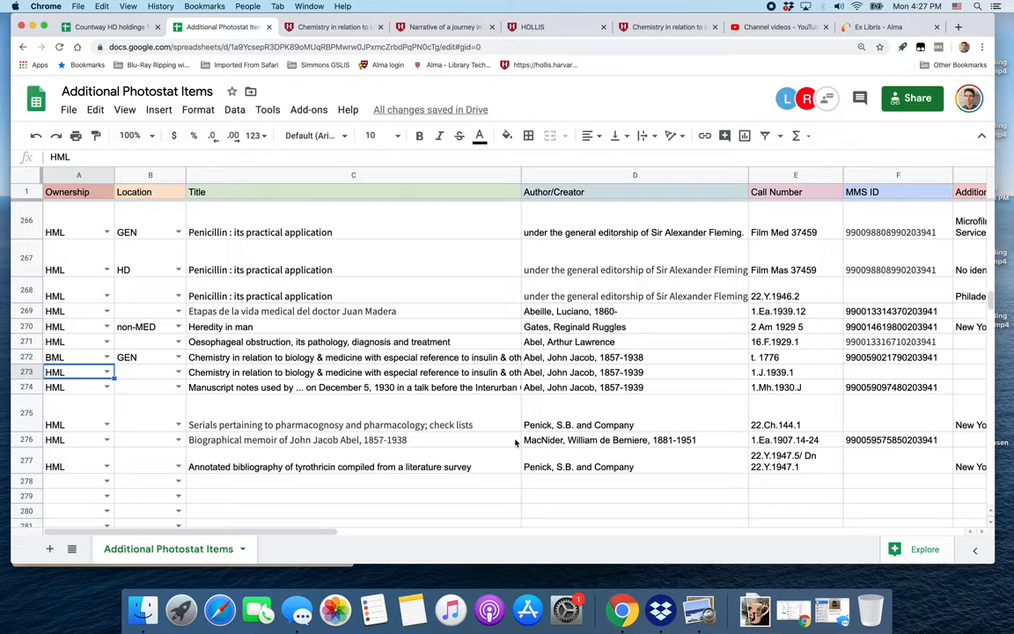
{"action": "left_click", "coordinate": [20, 357]}
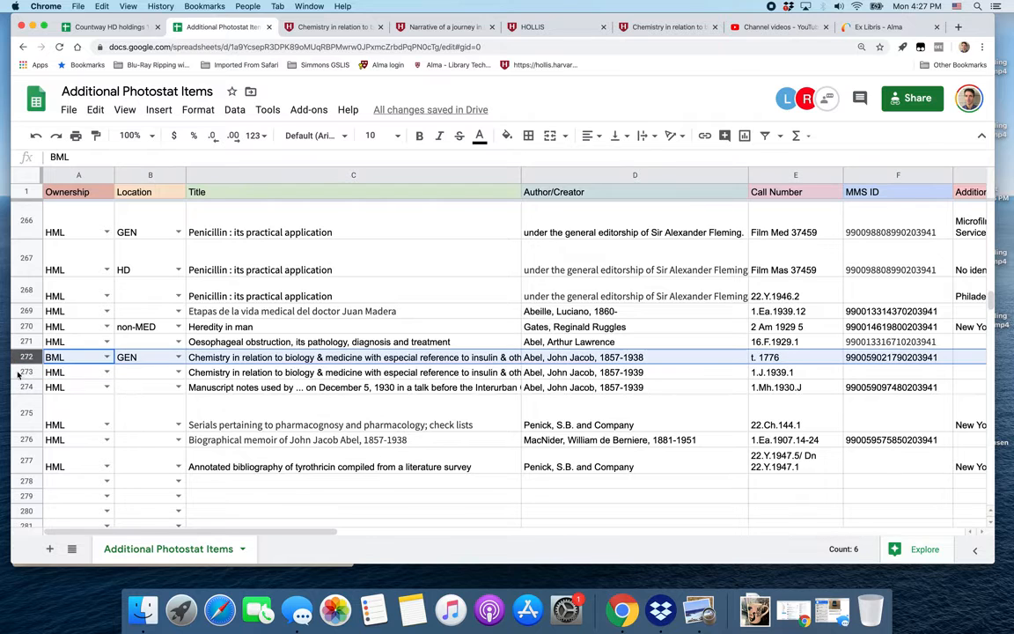
{"action": "left_click", "coordinate": [17, 372]}
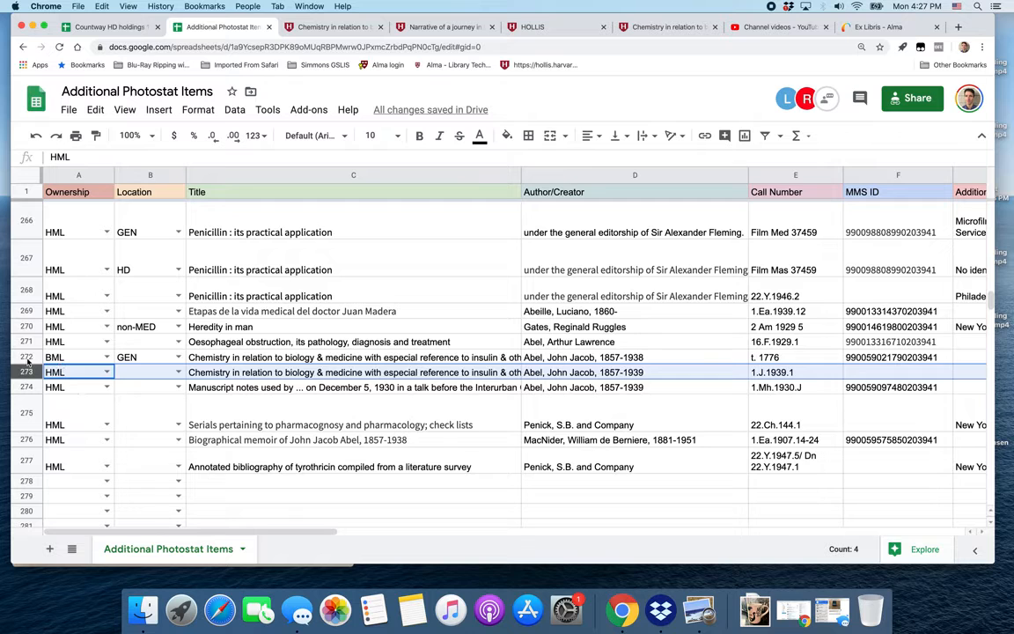
{"action": "left_click", "coordinate": [26, 357]}
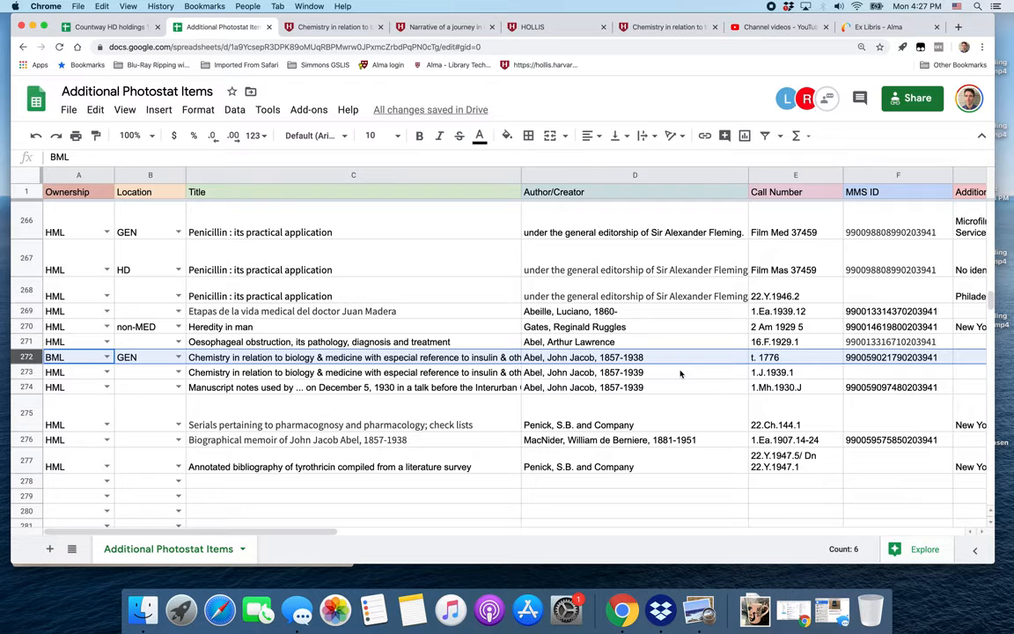
{"action": "left_click", "coordinate": [790, 361]}
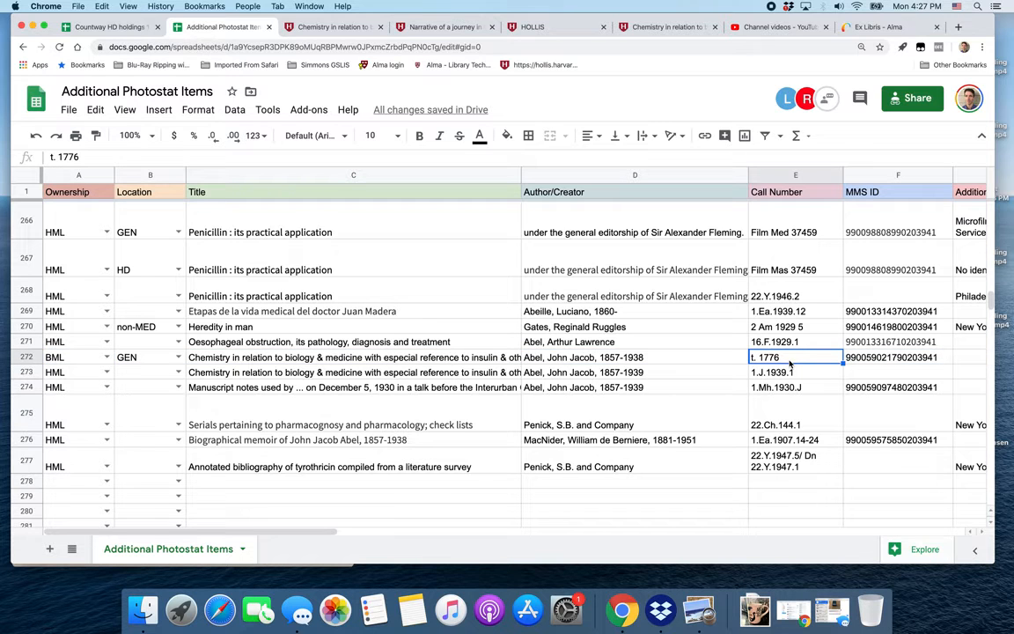
{"action": "left_click", "coordinate": [80, 358]}
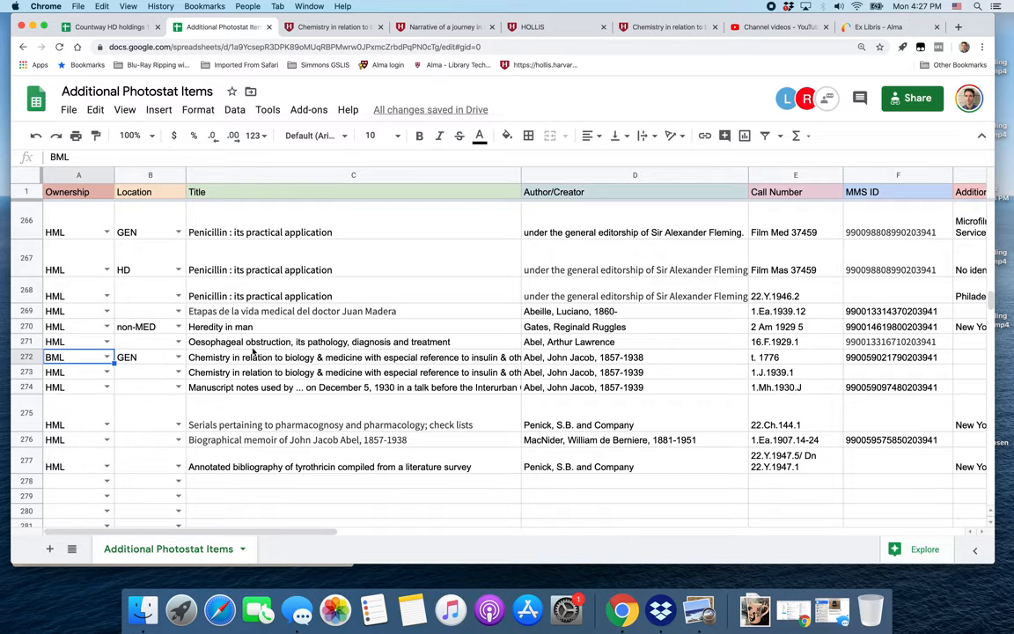
Review the ownership, location, title, author, call number and MMS ID cells of row 272 against row 273's call number.
{"action": "left_click", "coordinate": [802, 352]}
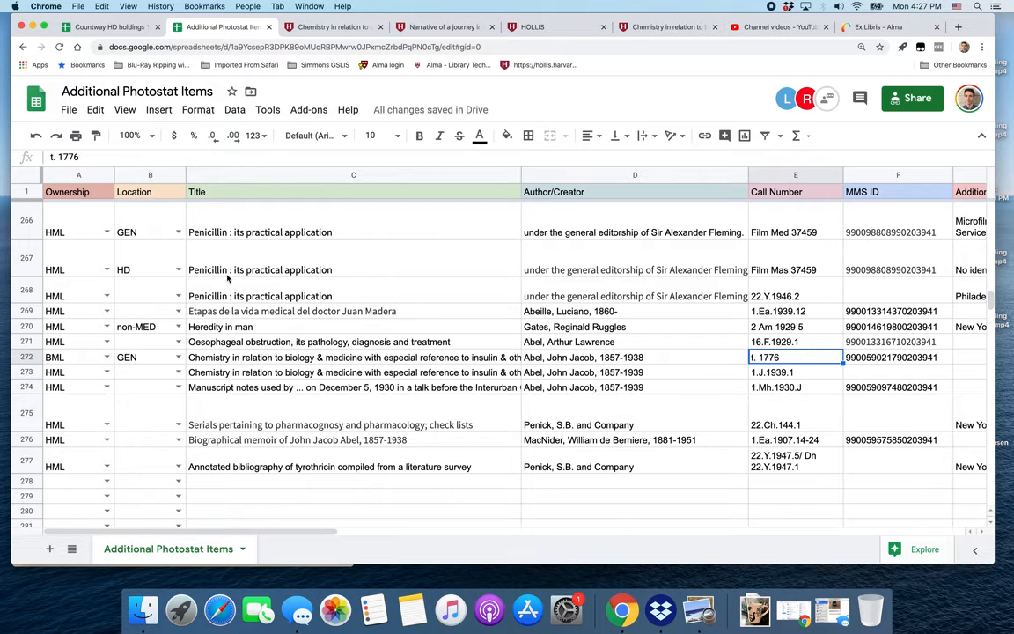
{"action": "left_click", "coordinate": [137, 357]}
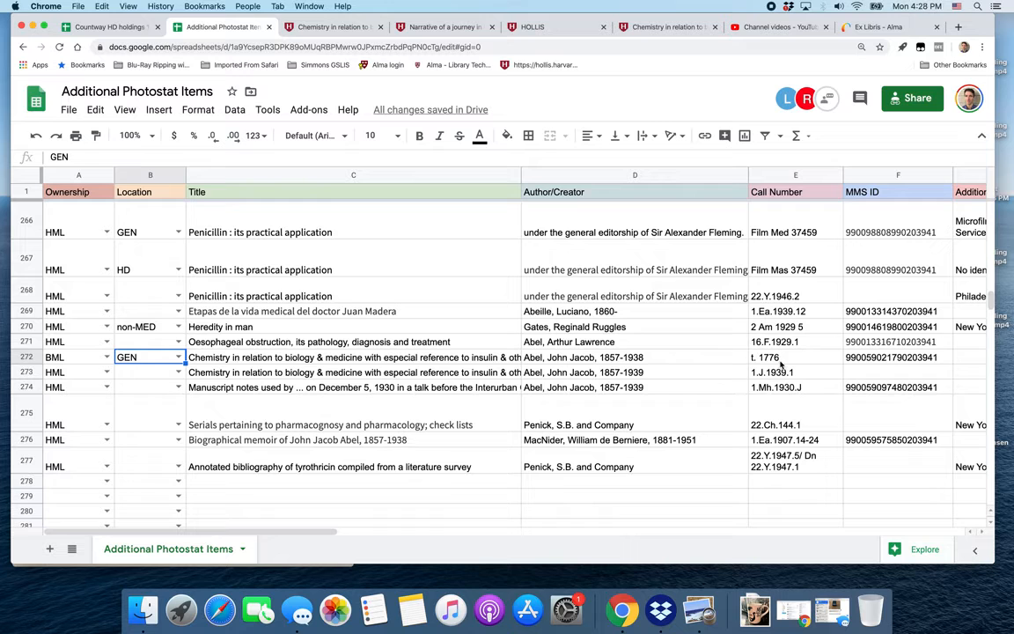
{"action": "key", "text": "Right"}
{"action": "key", "text": "Right"}
{"action": "key", "text": "Right"}
{"action": "left_click", "coordinate": [143, 359]}
{"action": "left_click", "coordinate": [243, 358]}
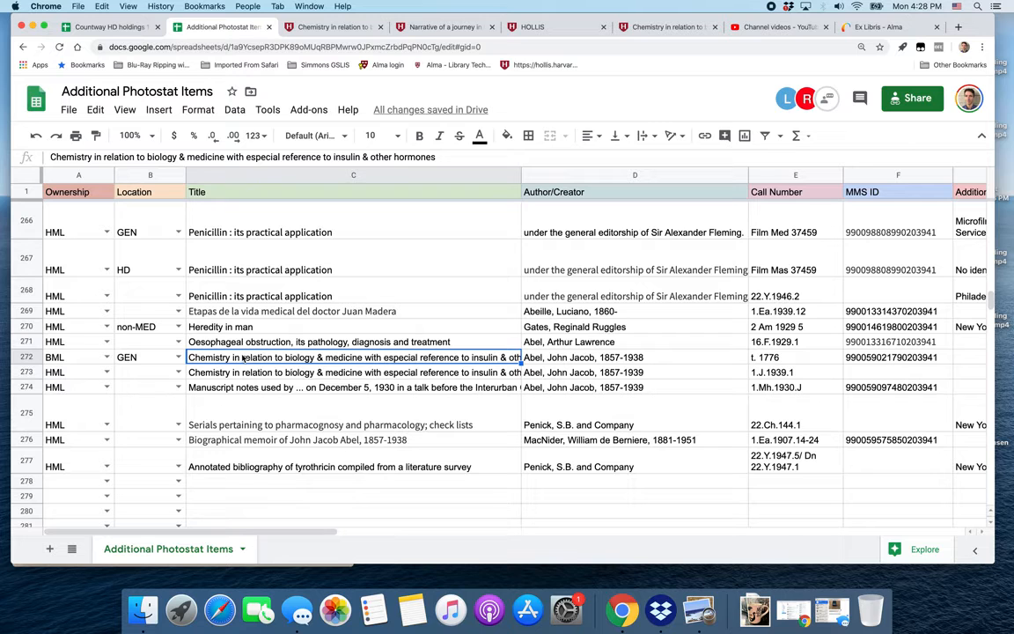
{"action": "left_click", "coordinate": [625, 359]}
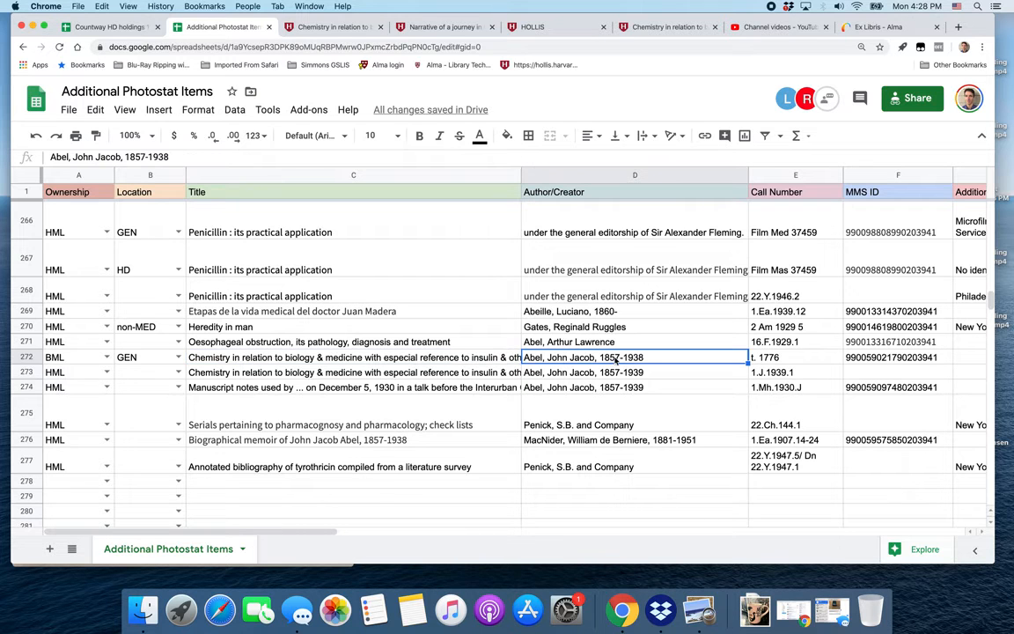
{"action": "left_click", "coordinate": [787, 359]}
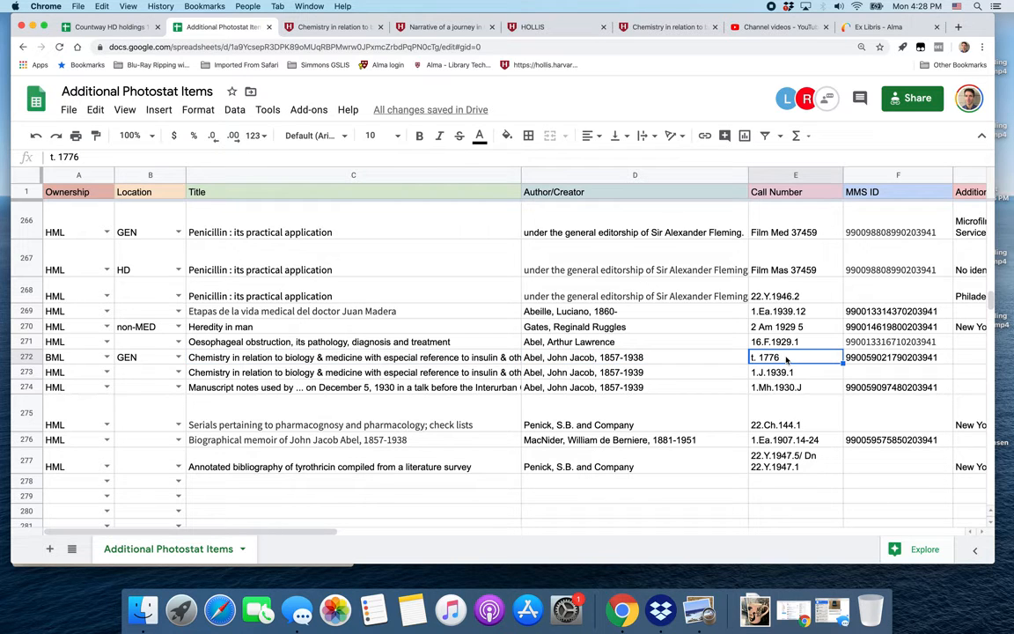
{"action": "left_click", "coordinate": [895, 359]}
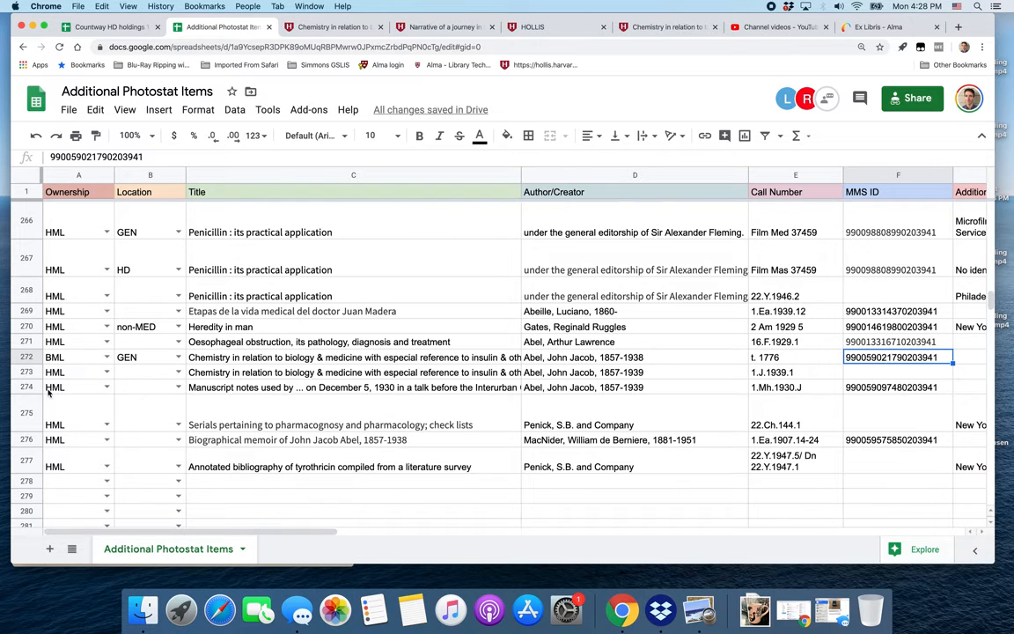
{"action": "left_click", "coordinate": [29, 372]}
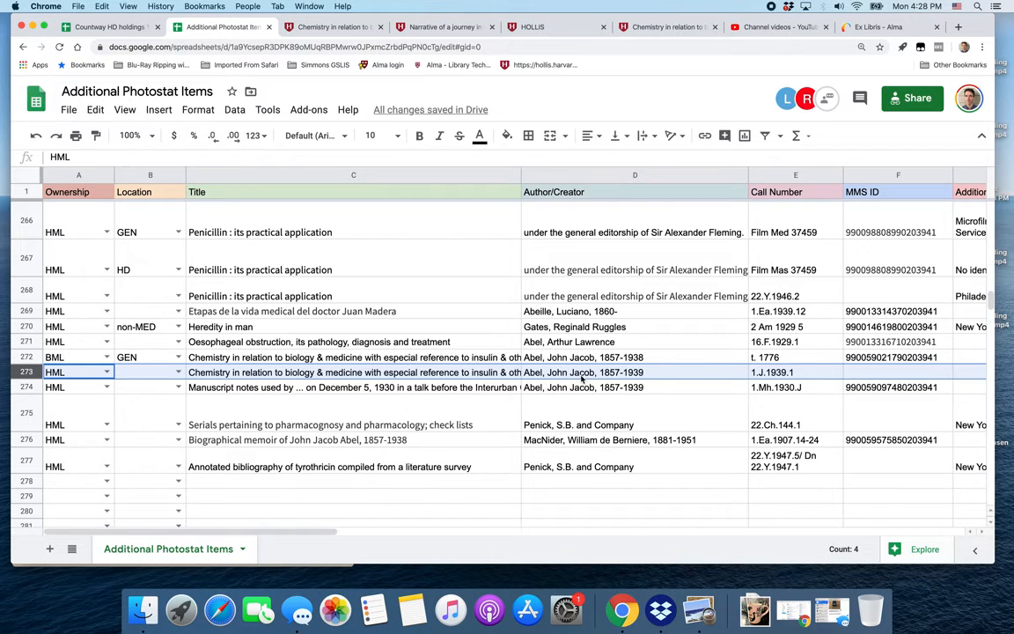
{"action": "left_click", "coordinate": [772, 373]}
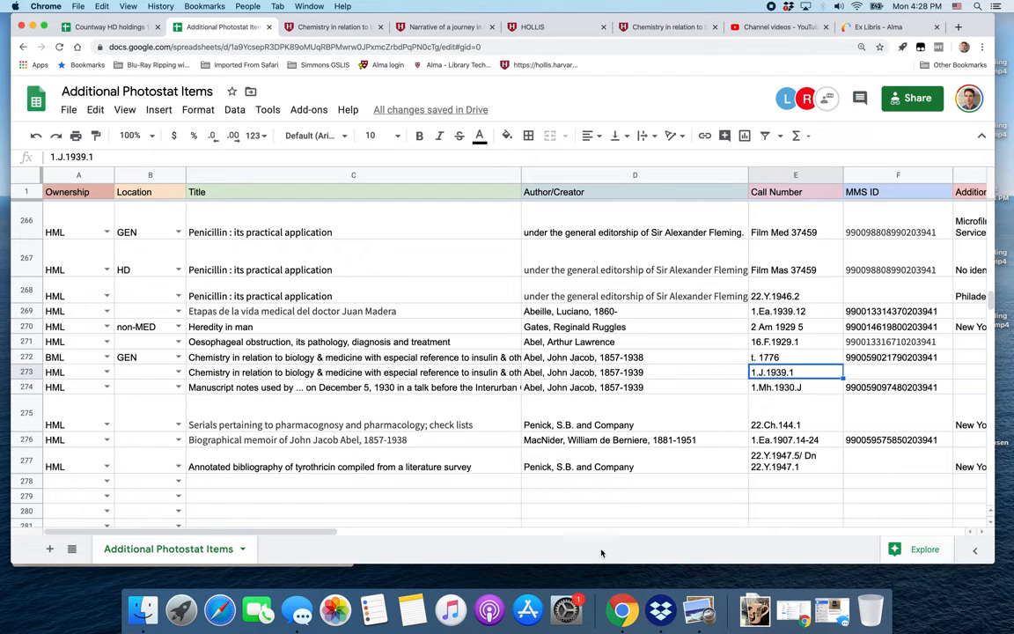
Check the scanned catalog card for the 1.J.1939.1 entry, then return to row 273 in the spreadsheet.
{"action": "left_click", "coordinate": [698, 610]}
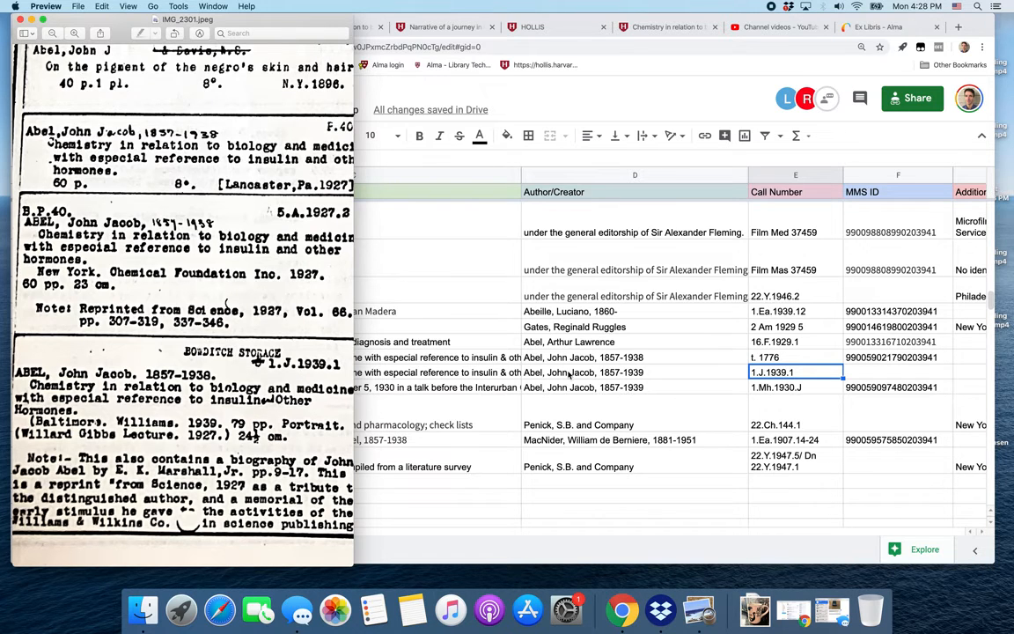
{"action": "left_click", "coordinate": [552, 340]}
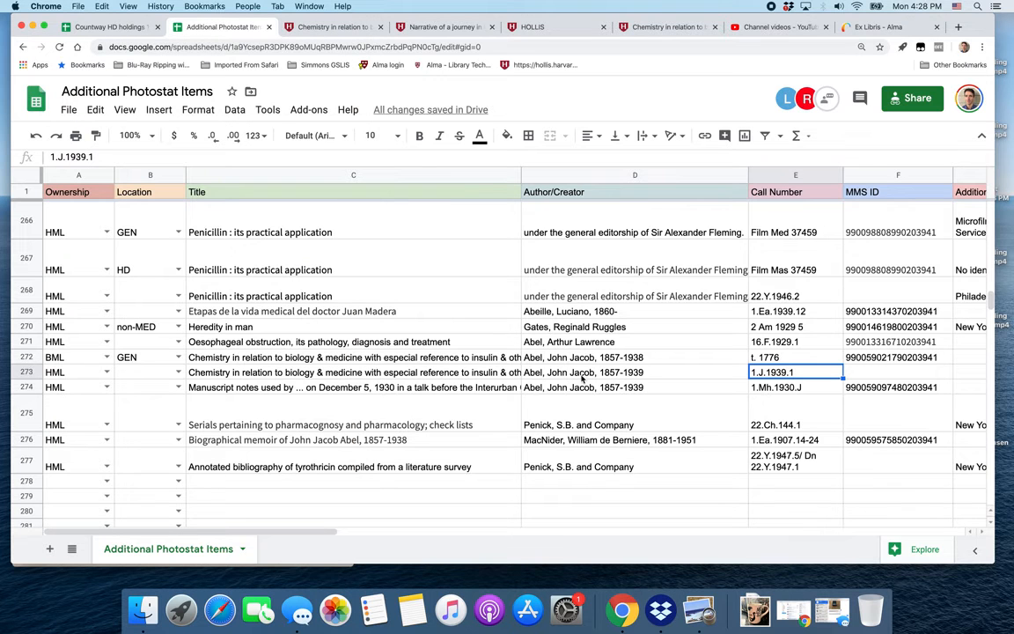
{"action": "left_click", "coordinate": [70, 373]}
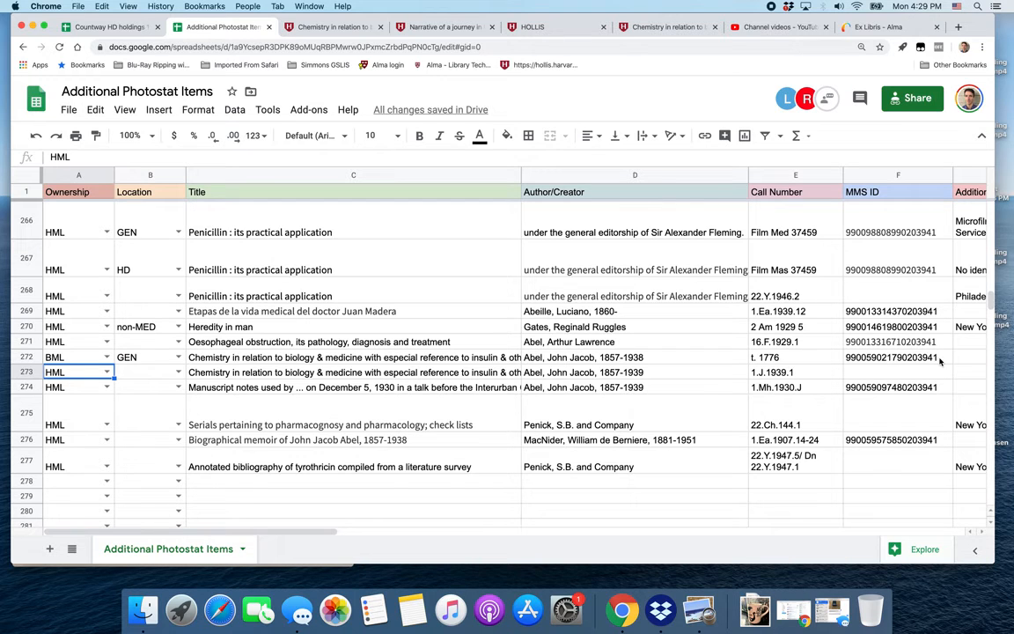
Fill the MMS ID from row 272 down into row 273's MMS ID cell.
{"action": "left_click", "coordinate": [895, 388]}
{"action": "left_click", "coordinate": [894, 374]}
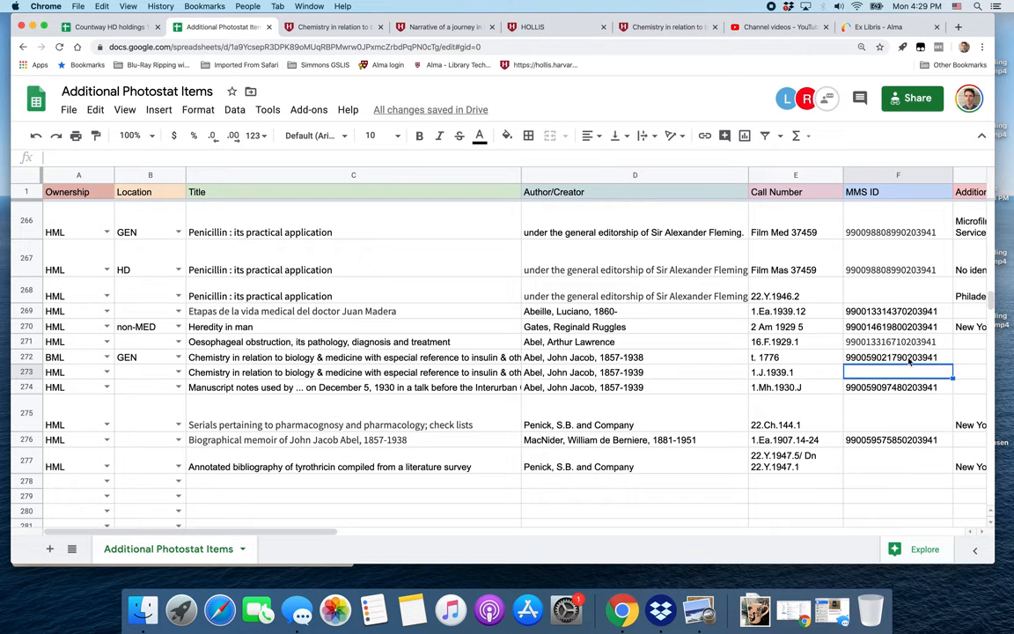
{"action": "left_click", "coordinate": [909, 361]}
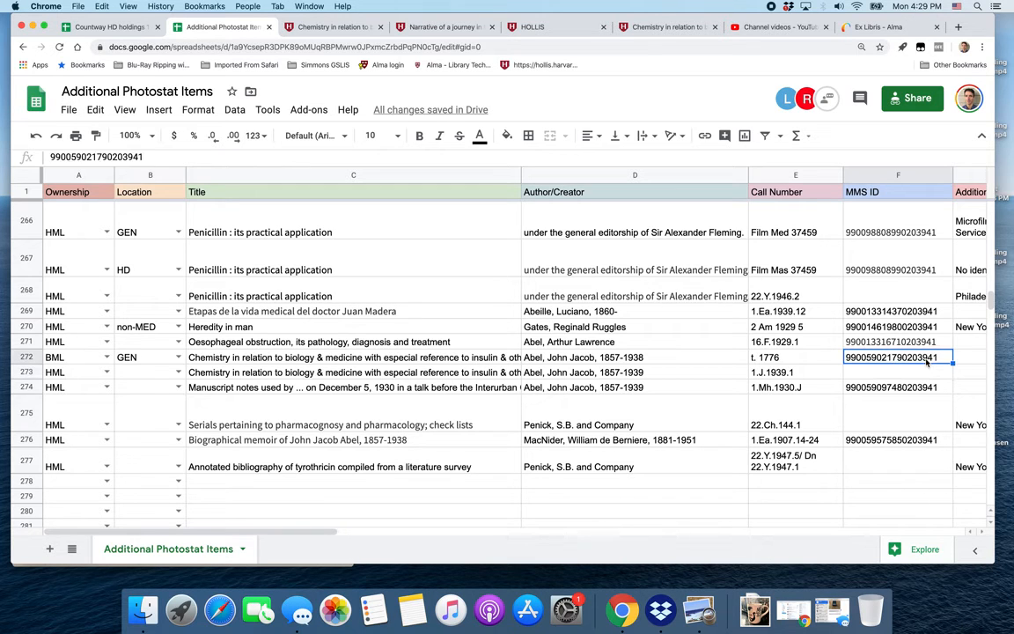
{"action": "left_click", "coordinate": [919, 373]}
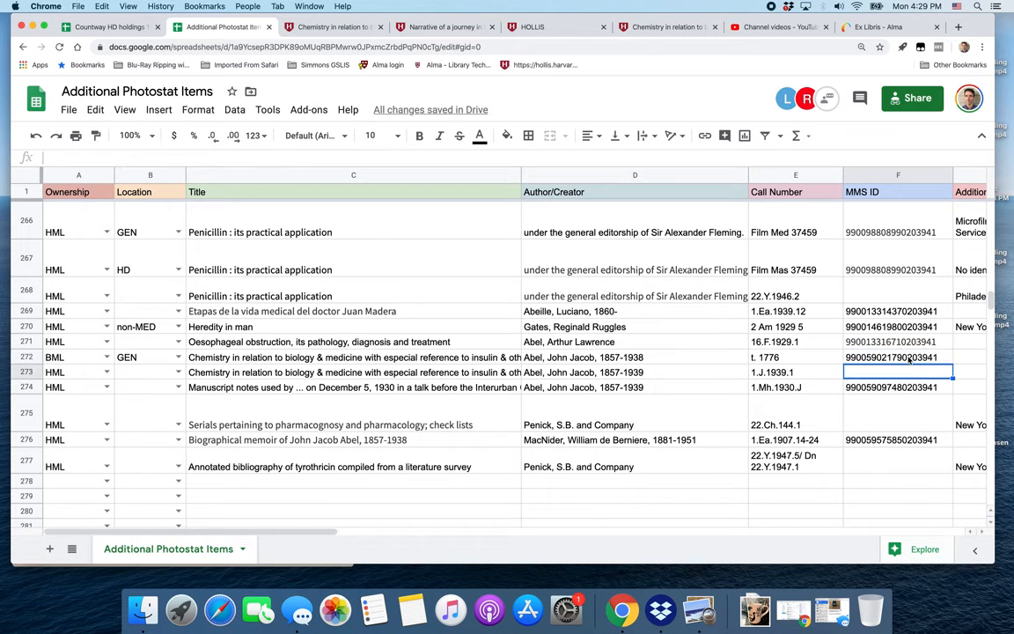
{"action": "left_click", "coordinate": [910, 358]}
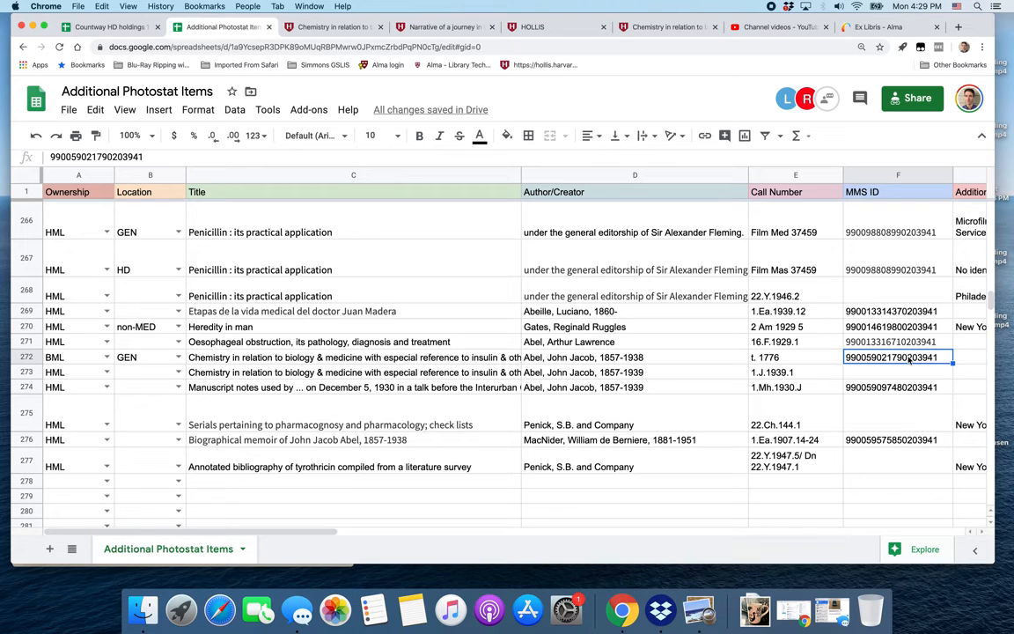
{"action": "left_click", "coordinate": [884, 373]}
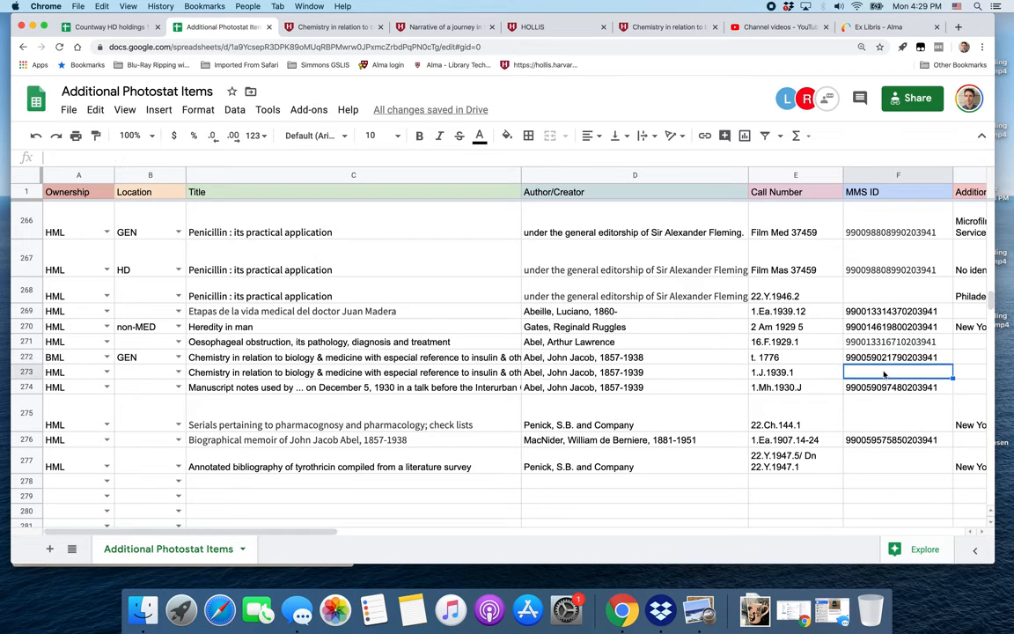
{"action": "left_click", "coordinate": [874, 359]}
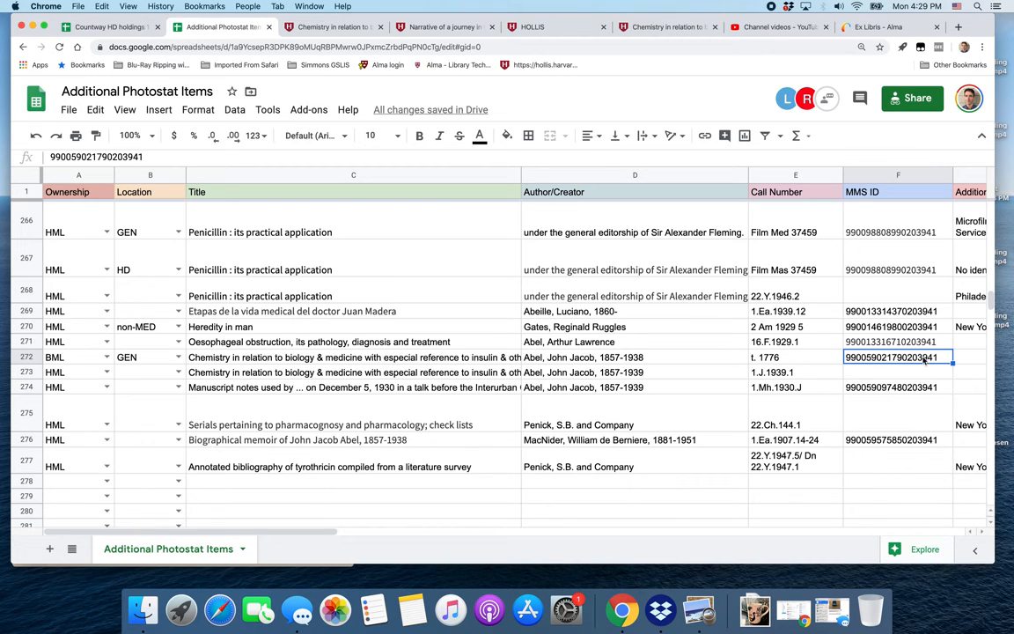
{"action": "key", "text": "Down"}
{"action": "left_click", "coordinate": [930, 358]}
{"action": "left_click_drag", "start_coordinate": [951, 363], "coordinate": [956, 374]}
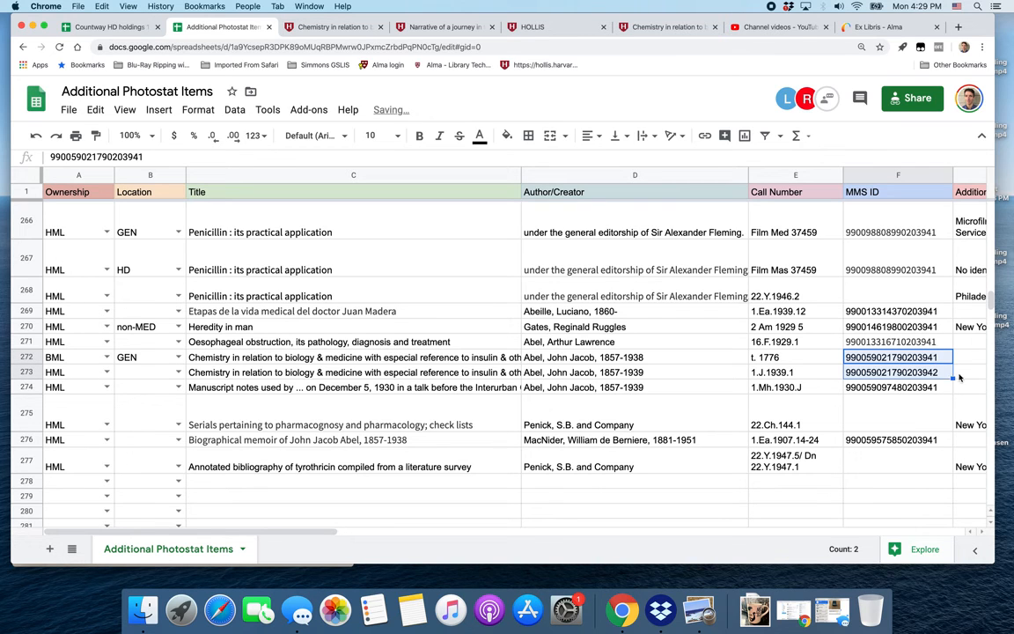
{"action": "left_click", "coordinate": [935, 373]}
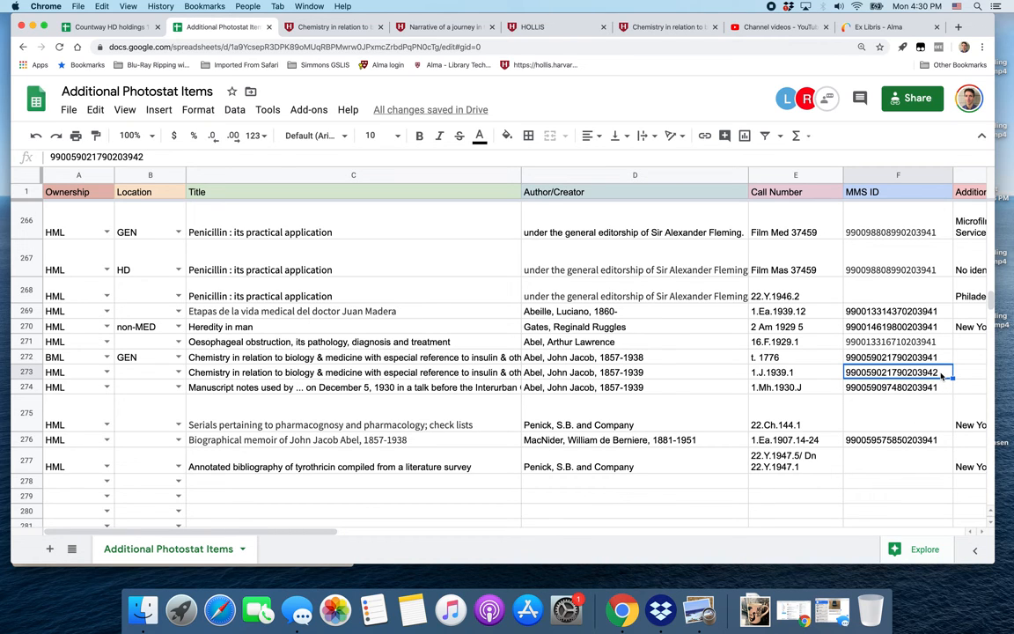
{"action": "left_click", "coordinate": [145, 157]}
{"action": "key", "text": "BackSpace"}
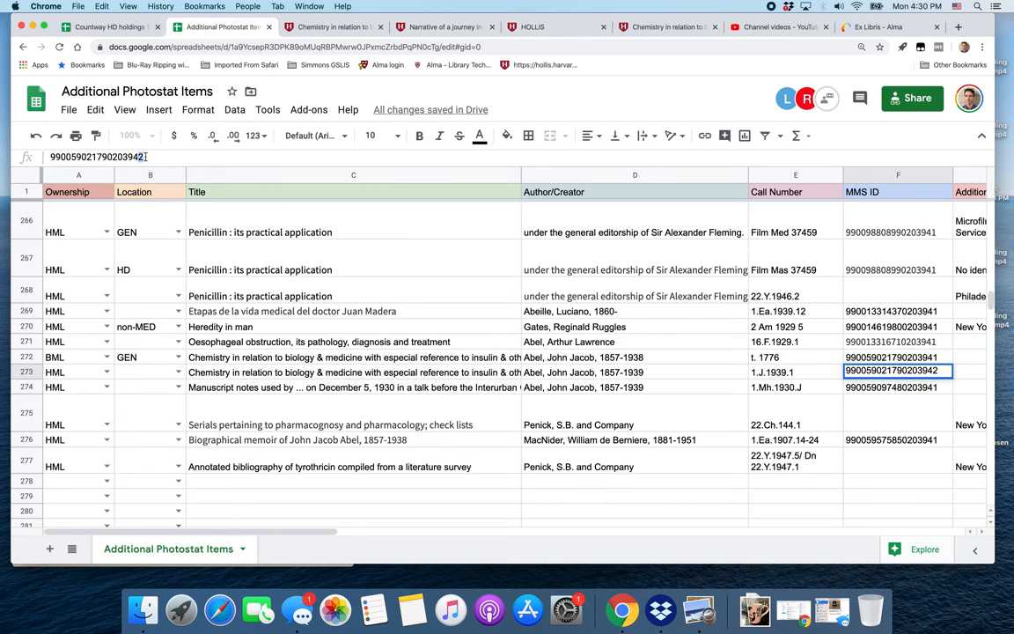
{"action": "type", "text": "1"}
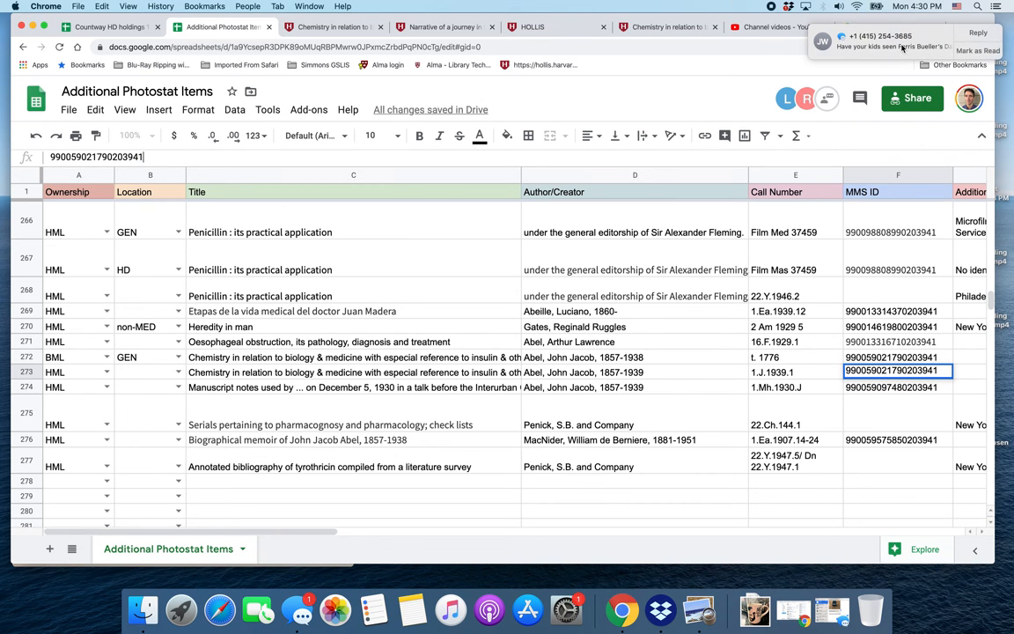
{"action": "left_click", "coordinate": [880, 43]}
{"action": "left_click", "coordinate": [509, 97]}
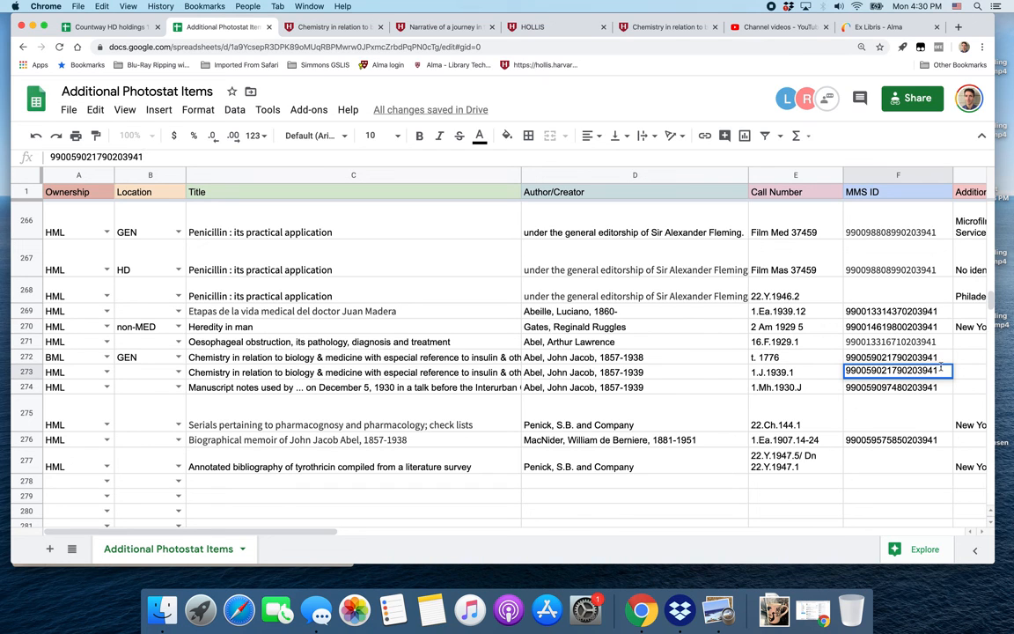
{"action": "left_click", "coordinate": [963, 372]}
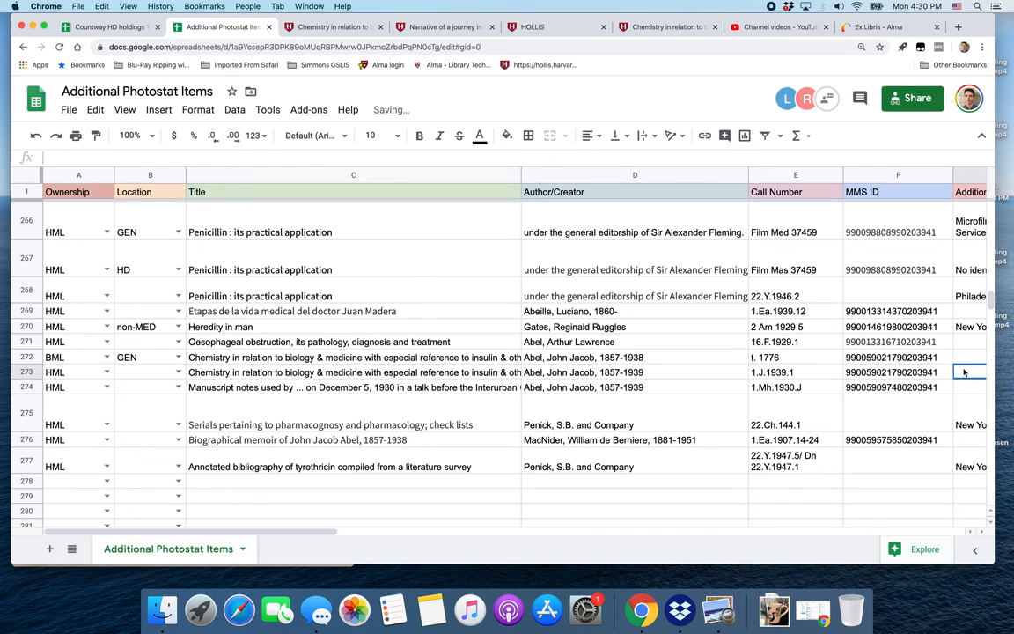